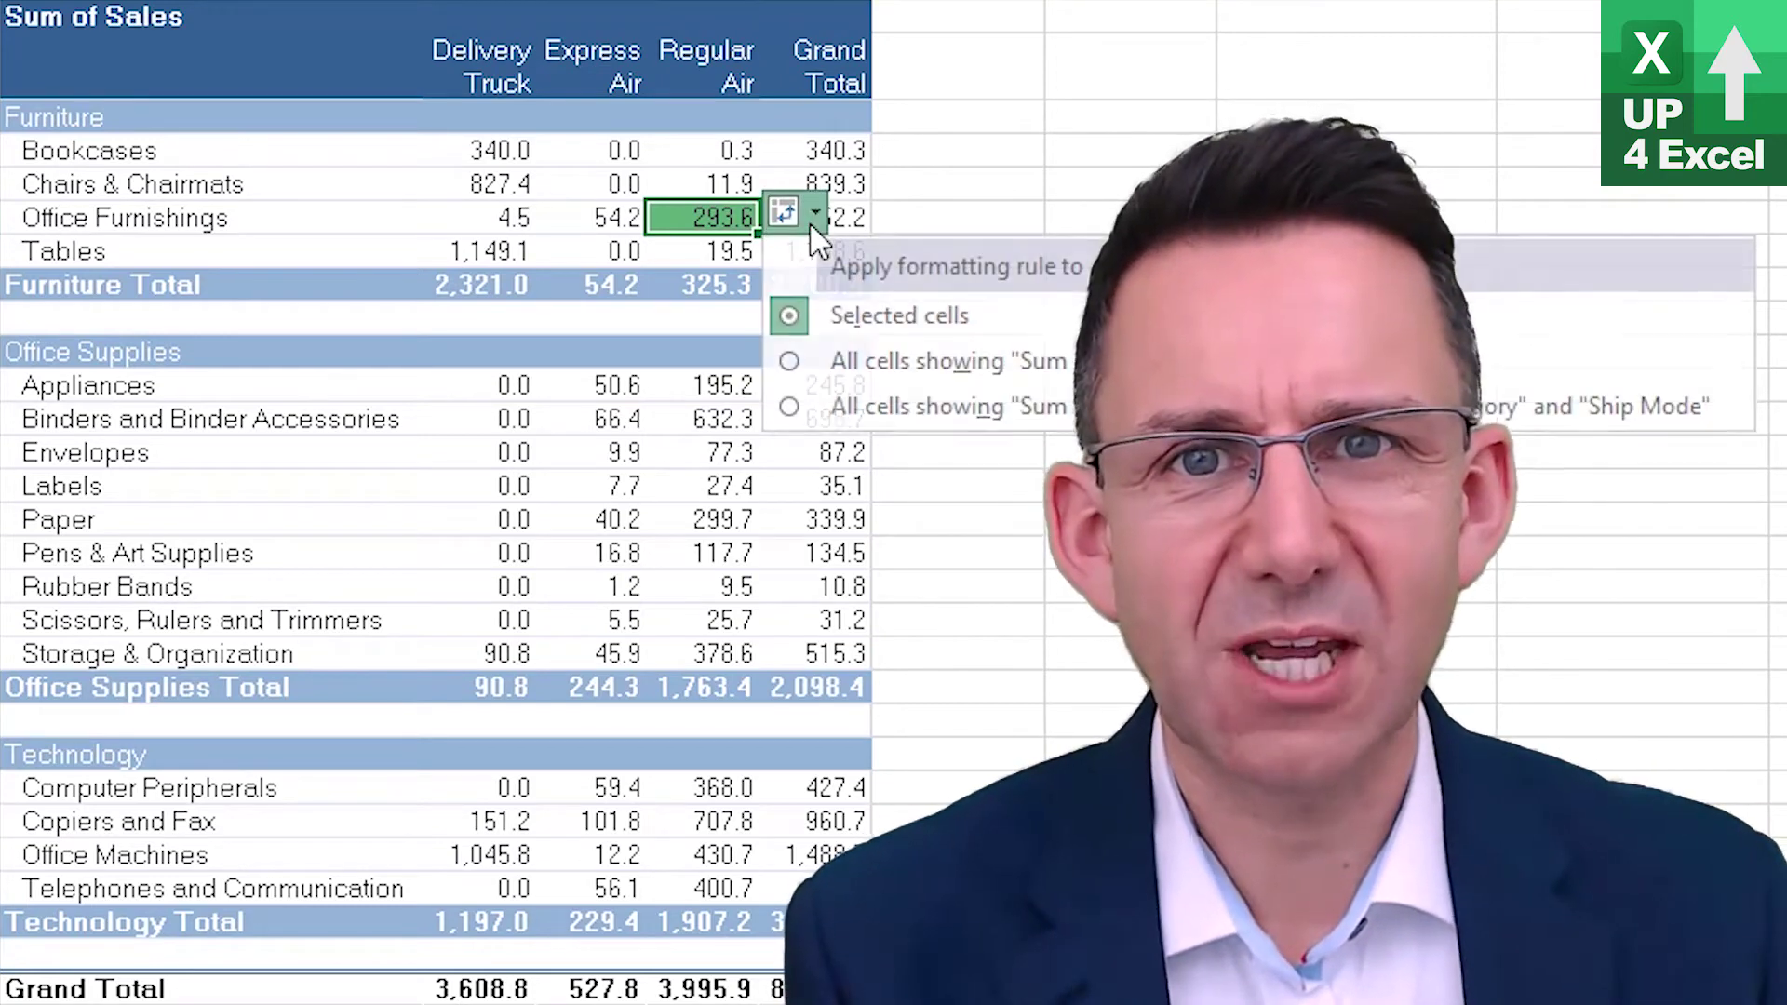
# Switch the colour scale's scope from all Sum of Sales values to only product-by-ship-mode cells
pyautogui.click(972, 361)
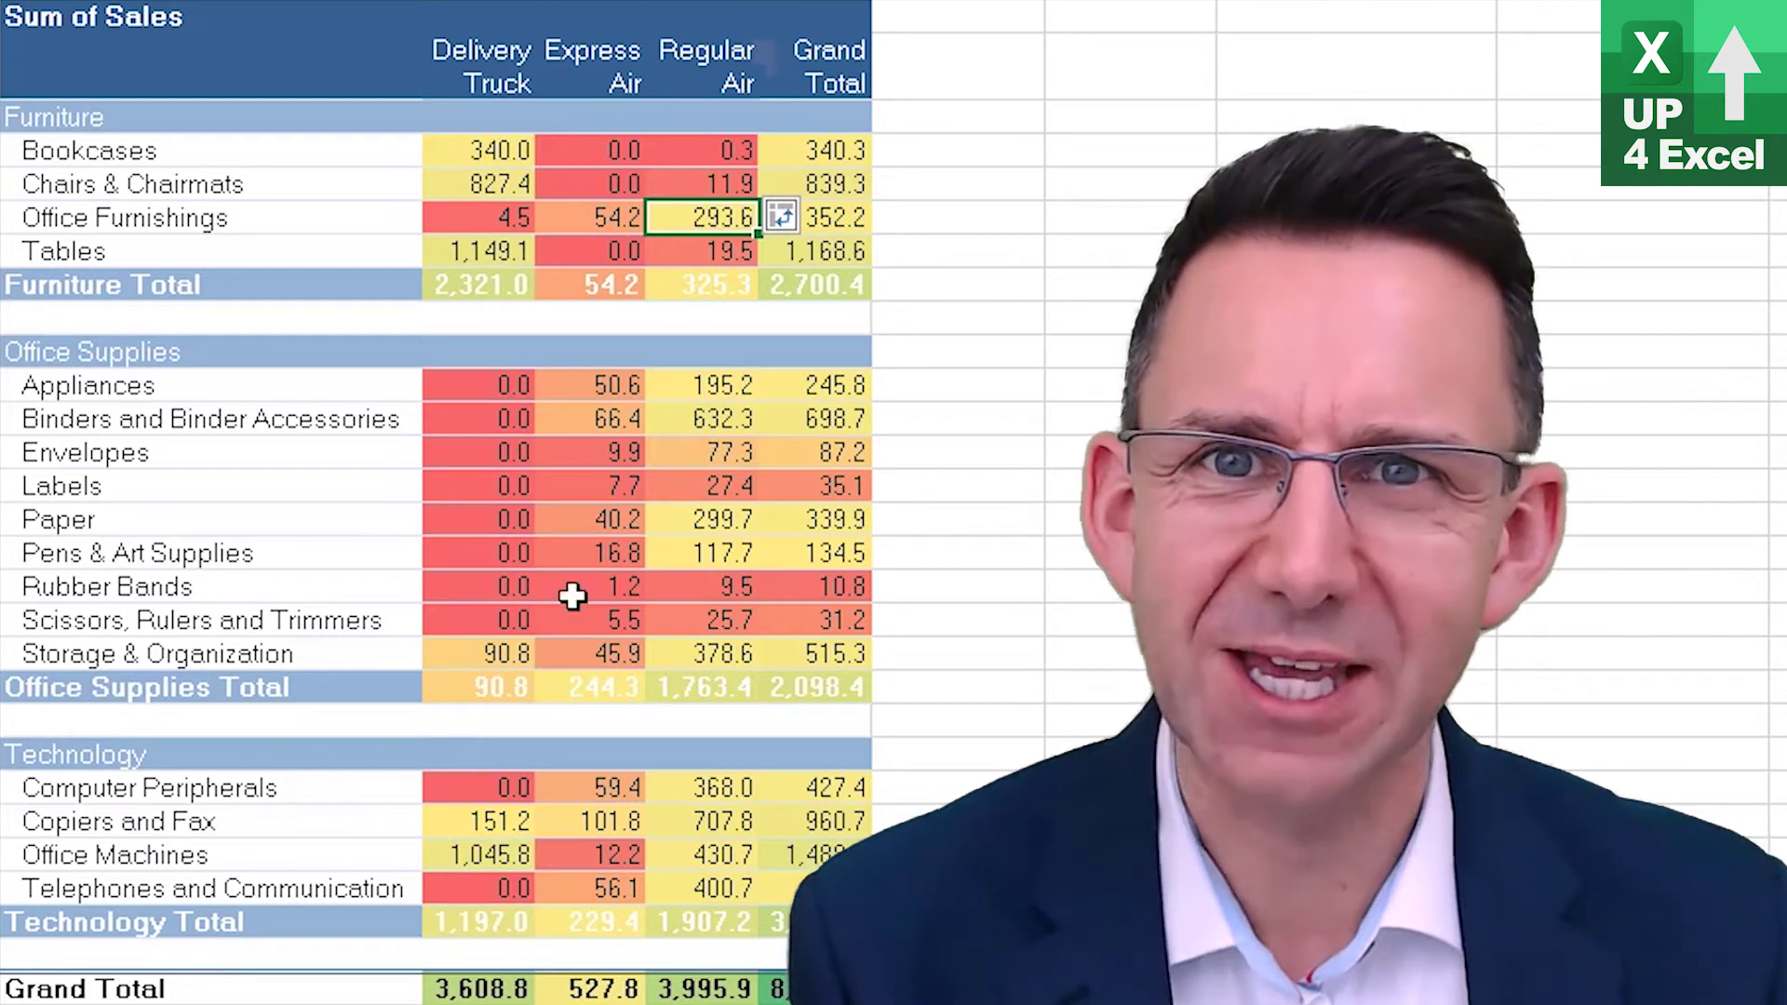
pyautogui.click(786, 215)
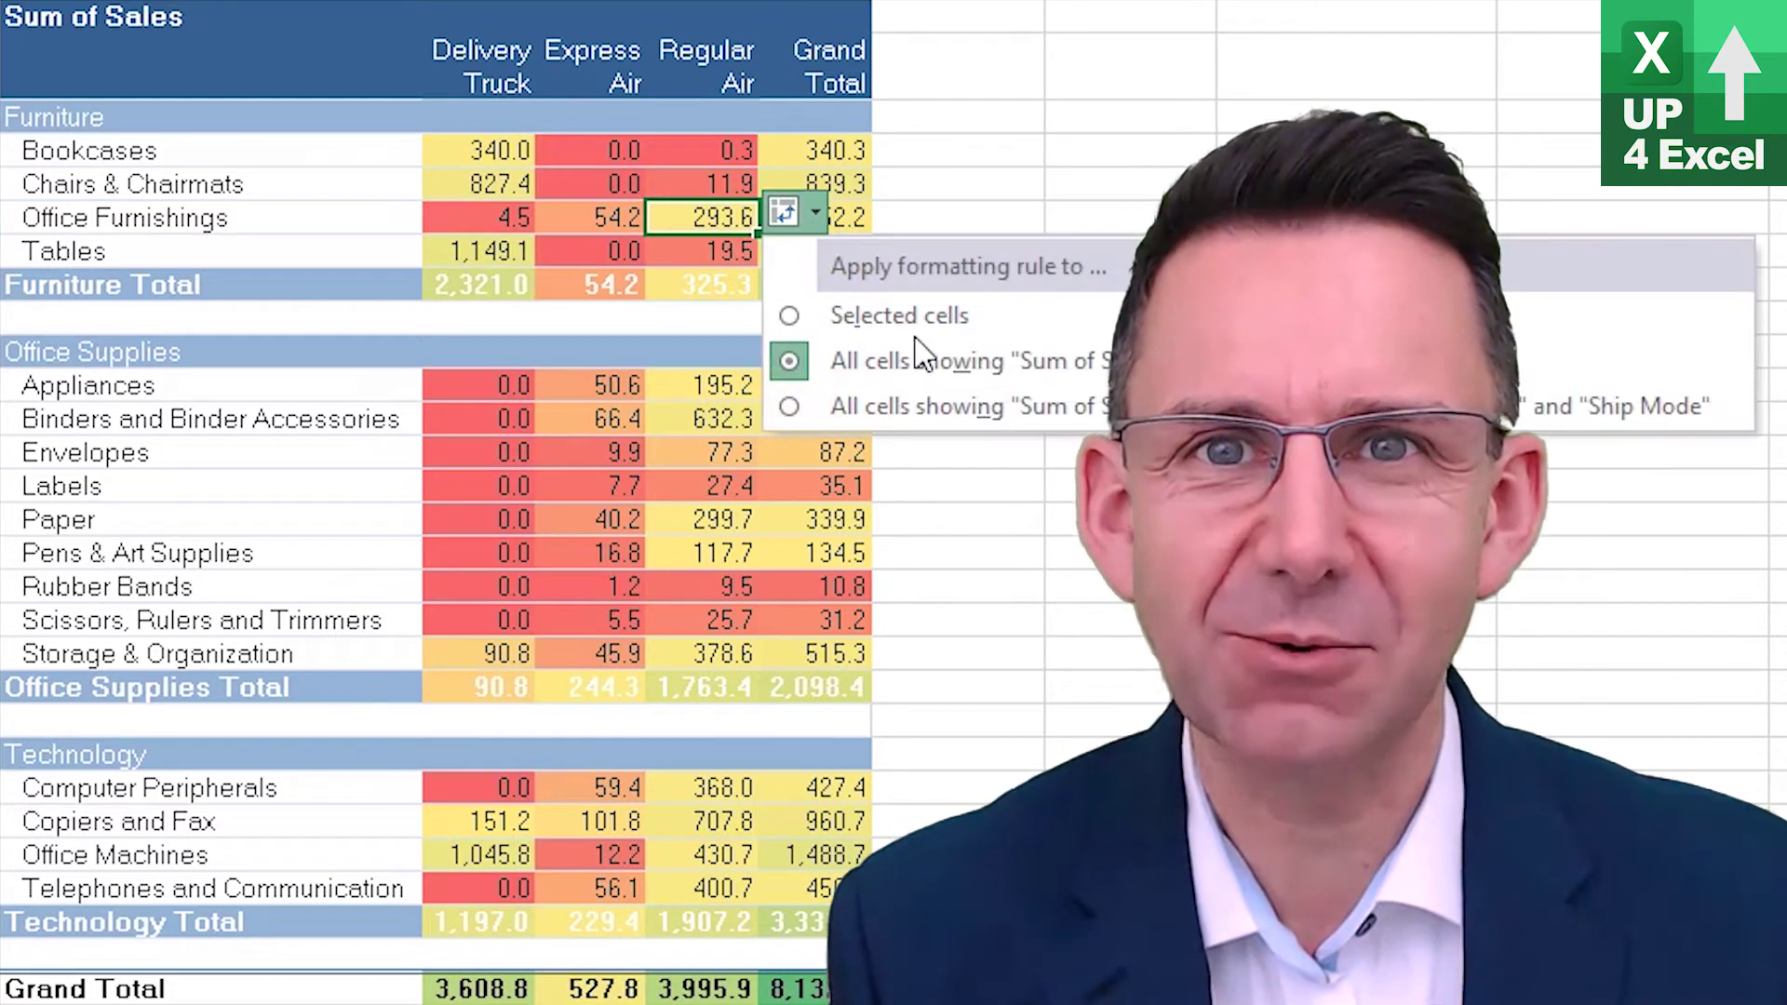
pyautogui.click(915, 413)
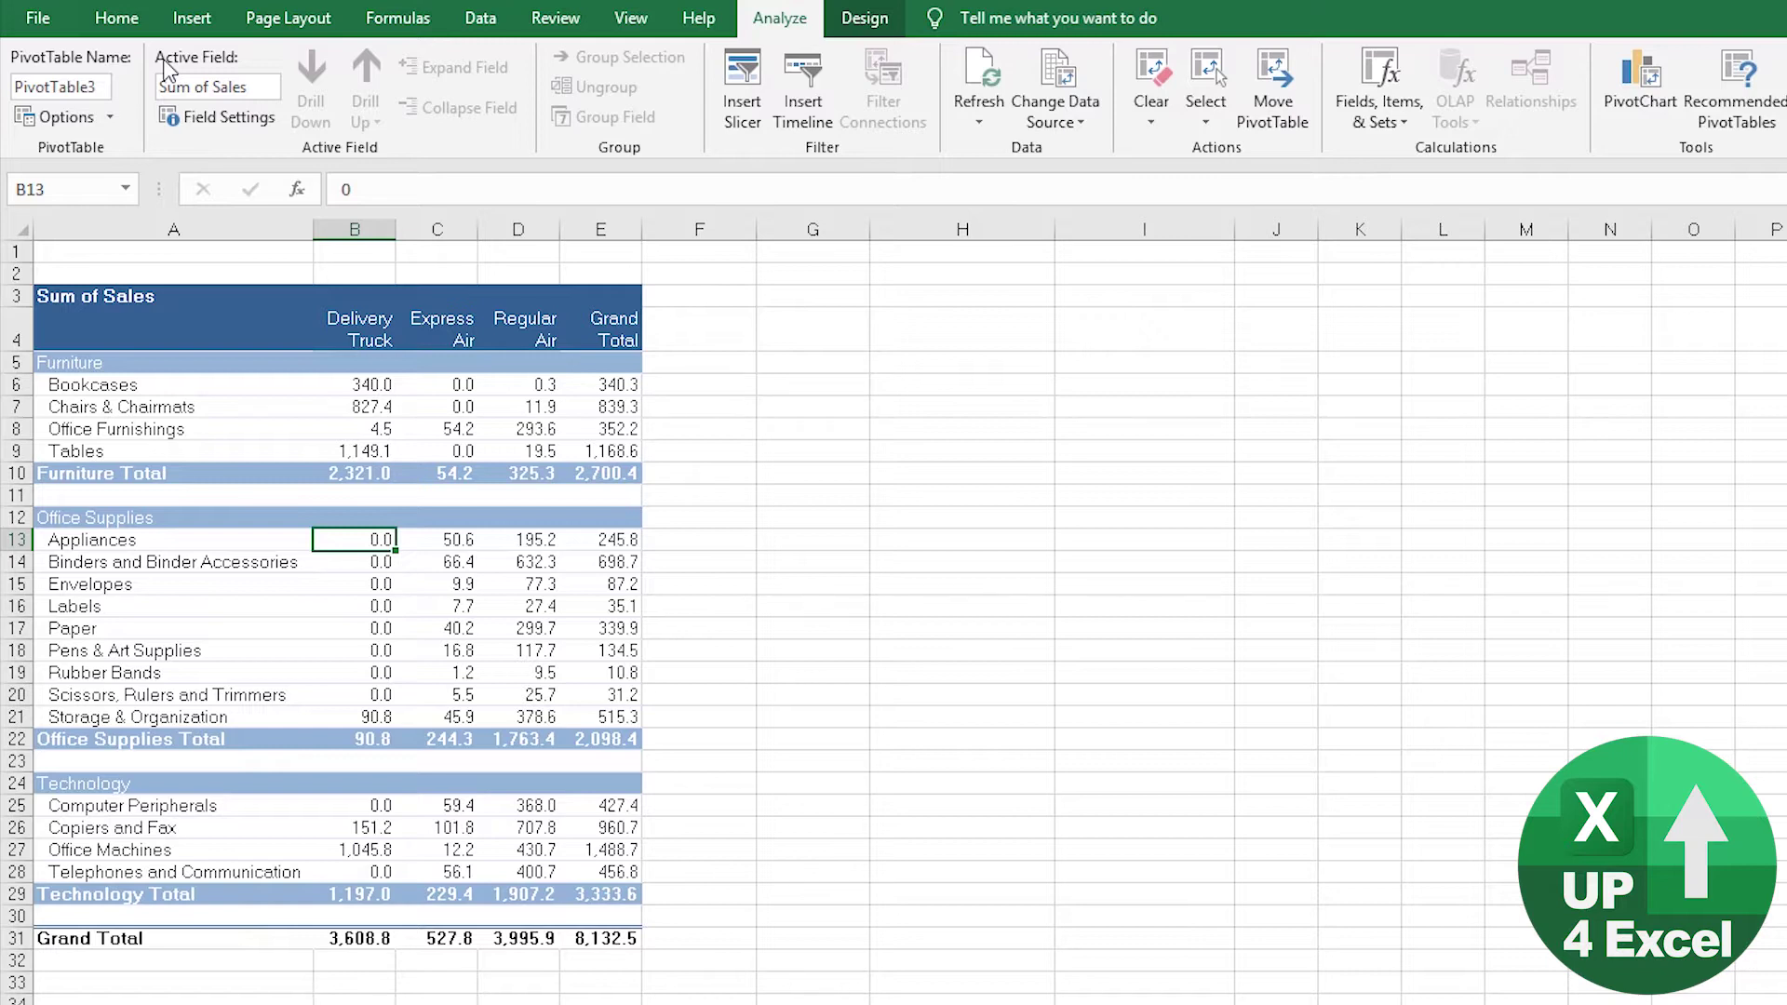
# Apply a Green-Yellow-Red colour scale to the Furniture Total Delivery Truck value in B10
pyautogui.click(356, 476)
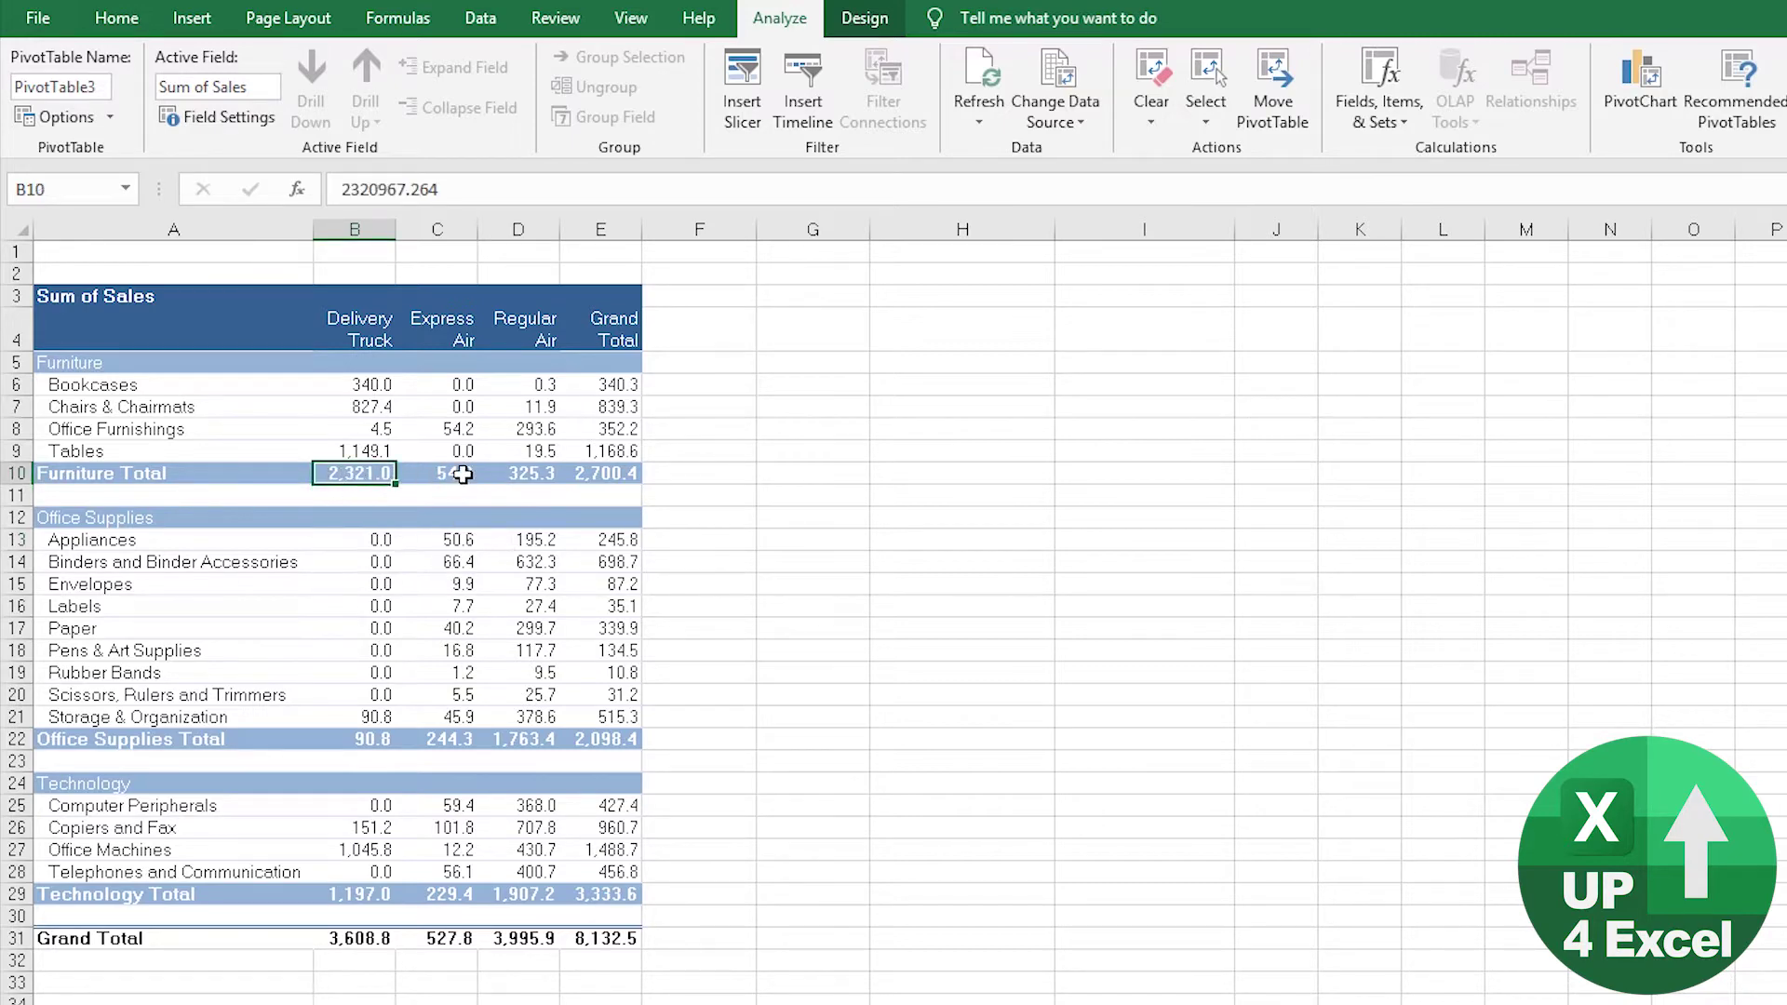
pyautogui.click(118, 20)
pyautogui.click(1098, 119)
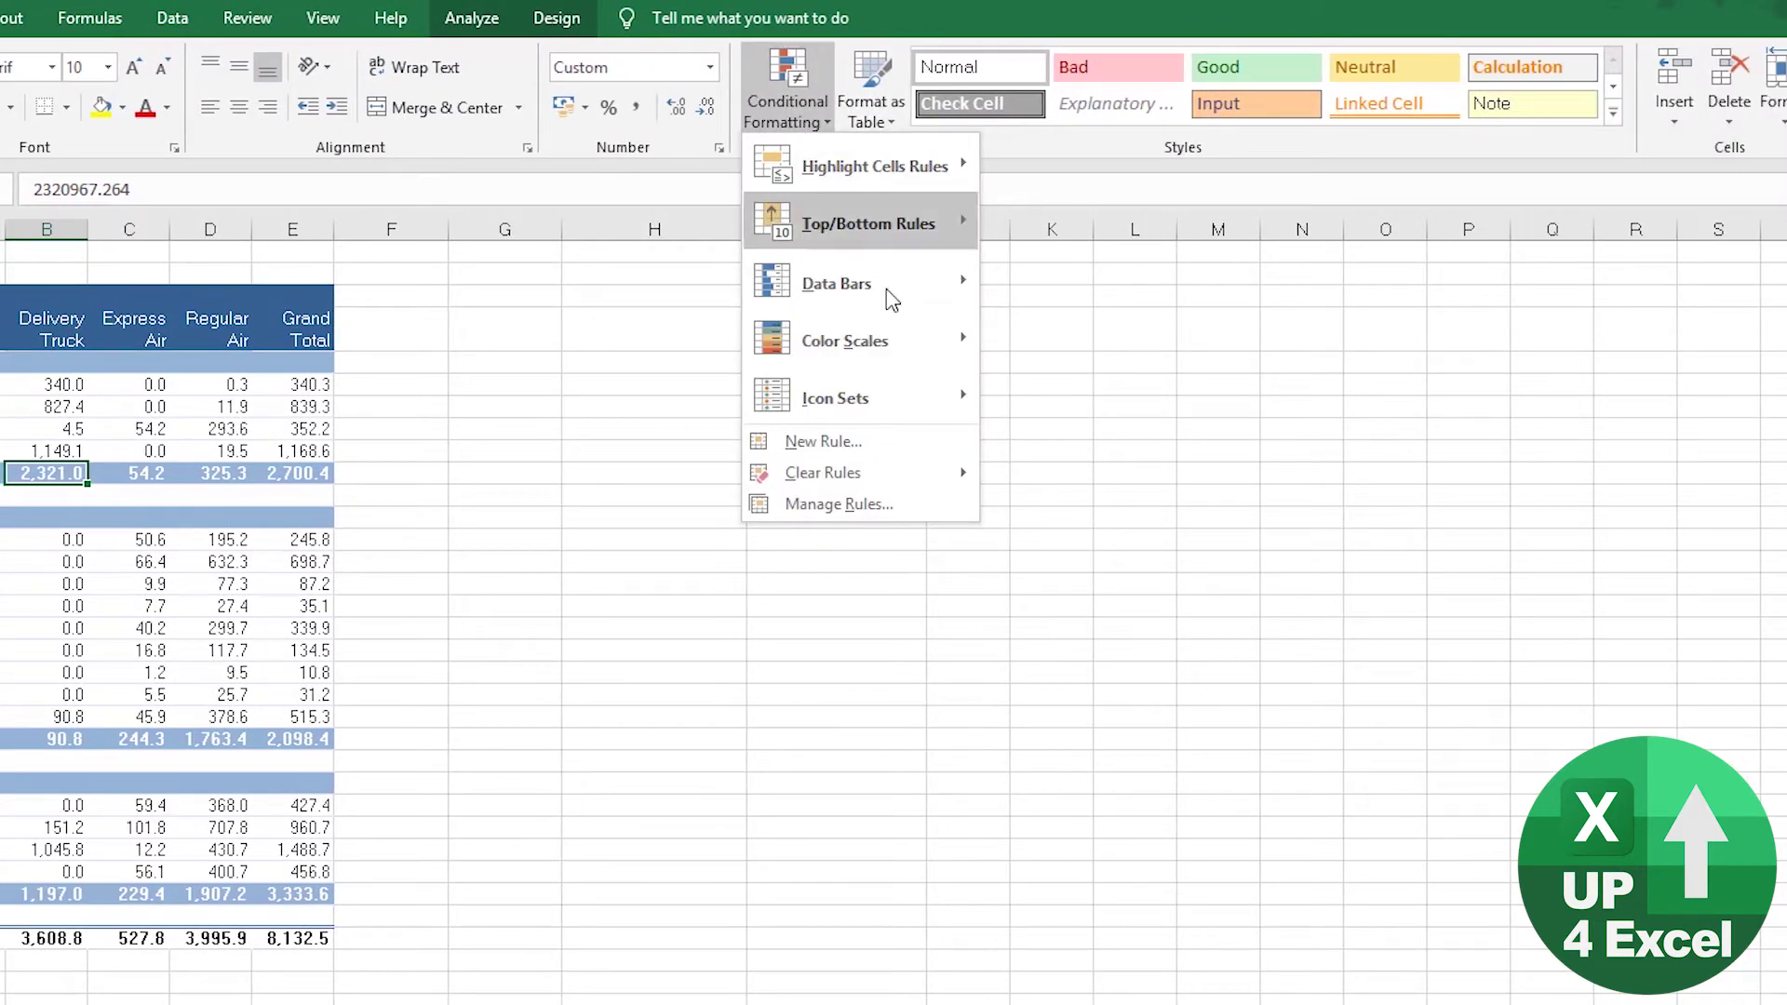
pyautogui.moveTo(872, 346)
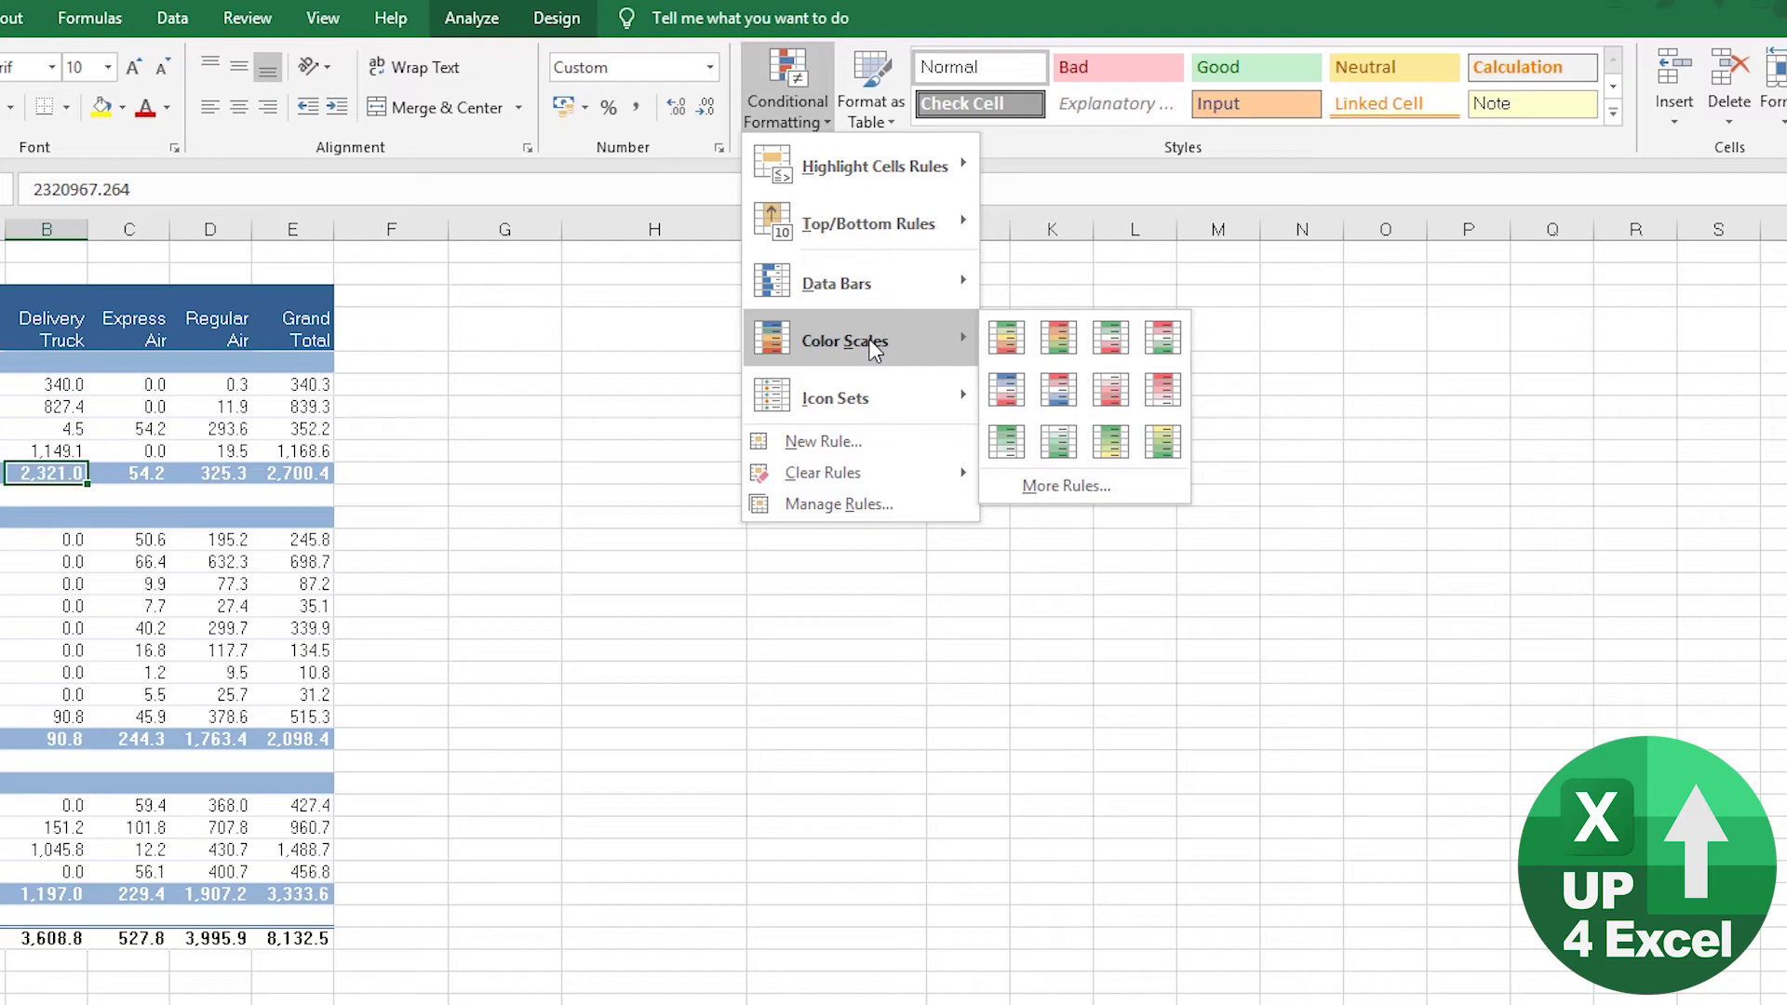
pyautogui.click(1014, 342)
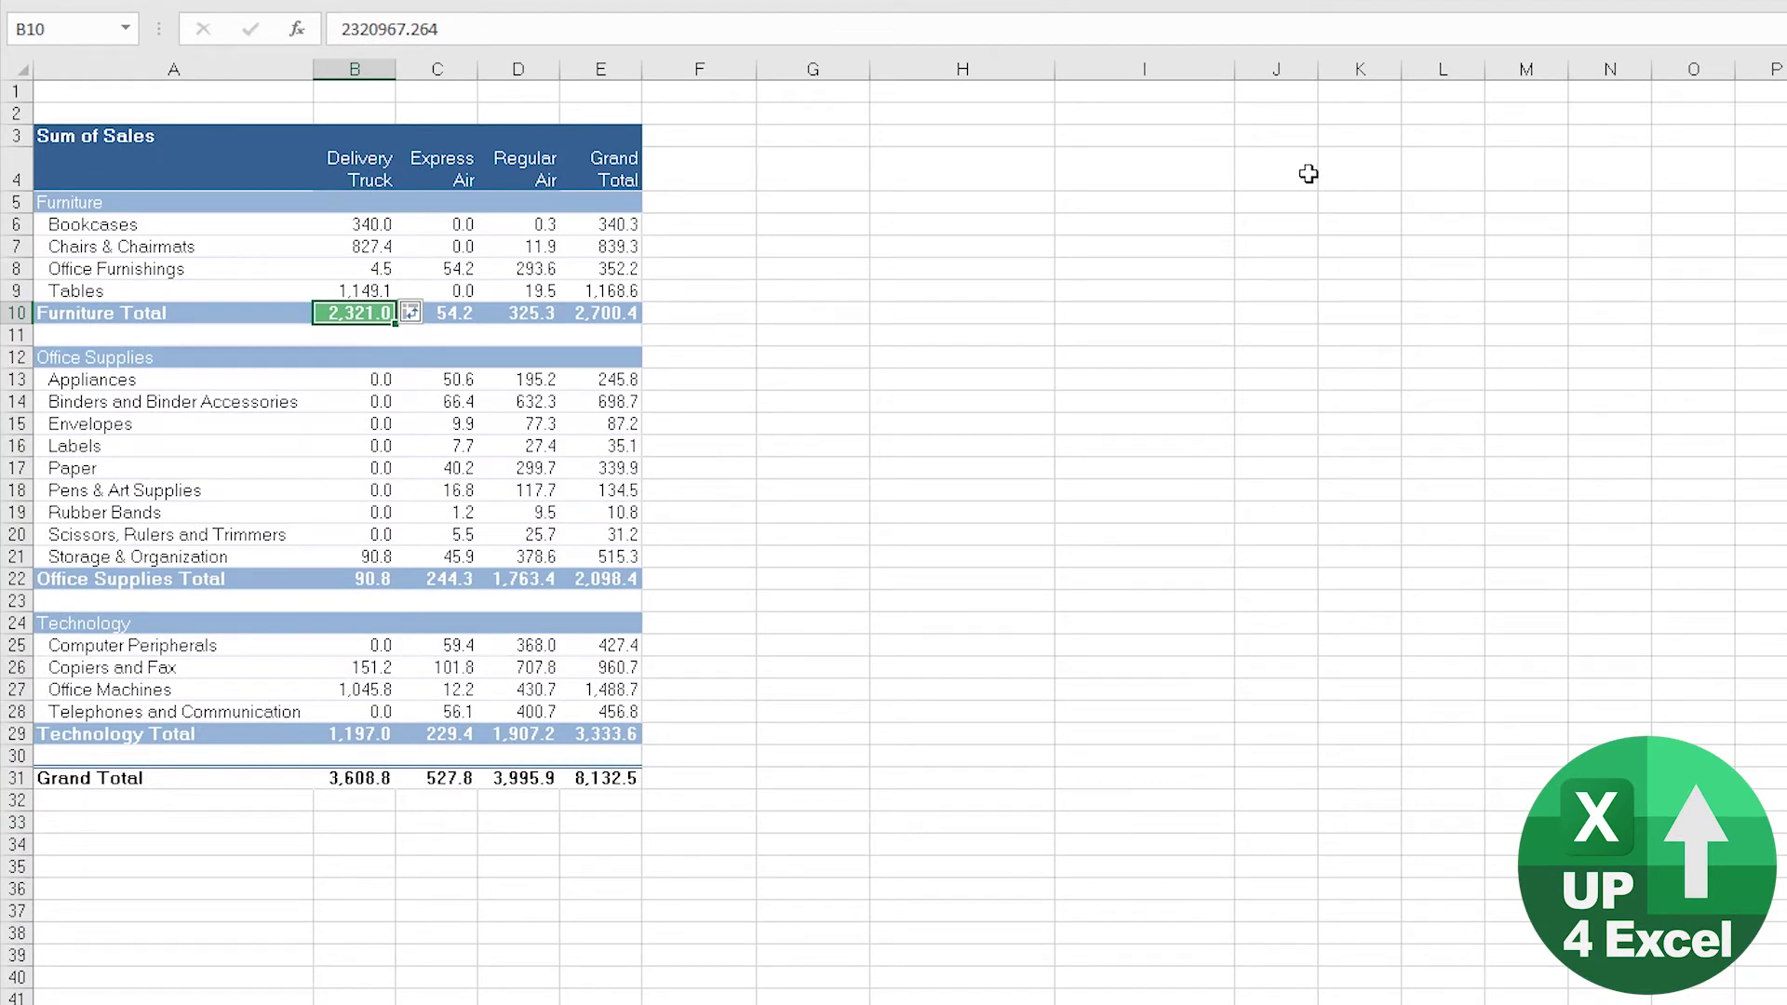
# Extend B10's colour scale to all Sum of Sales cells, subtotals and Grand Total included
pyautogui.click(433, 313)
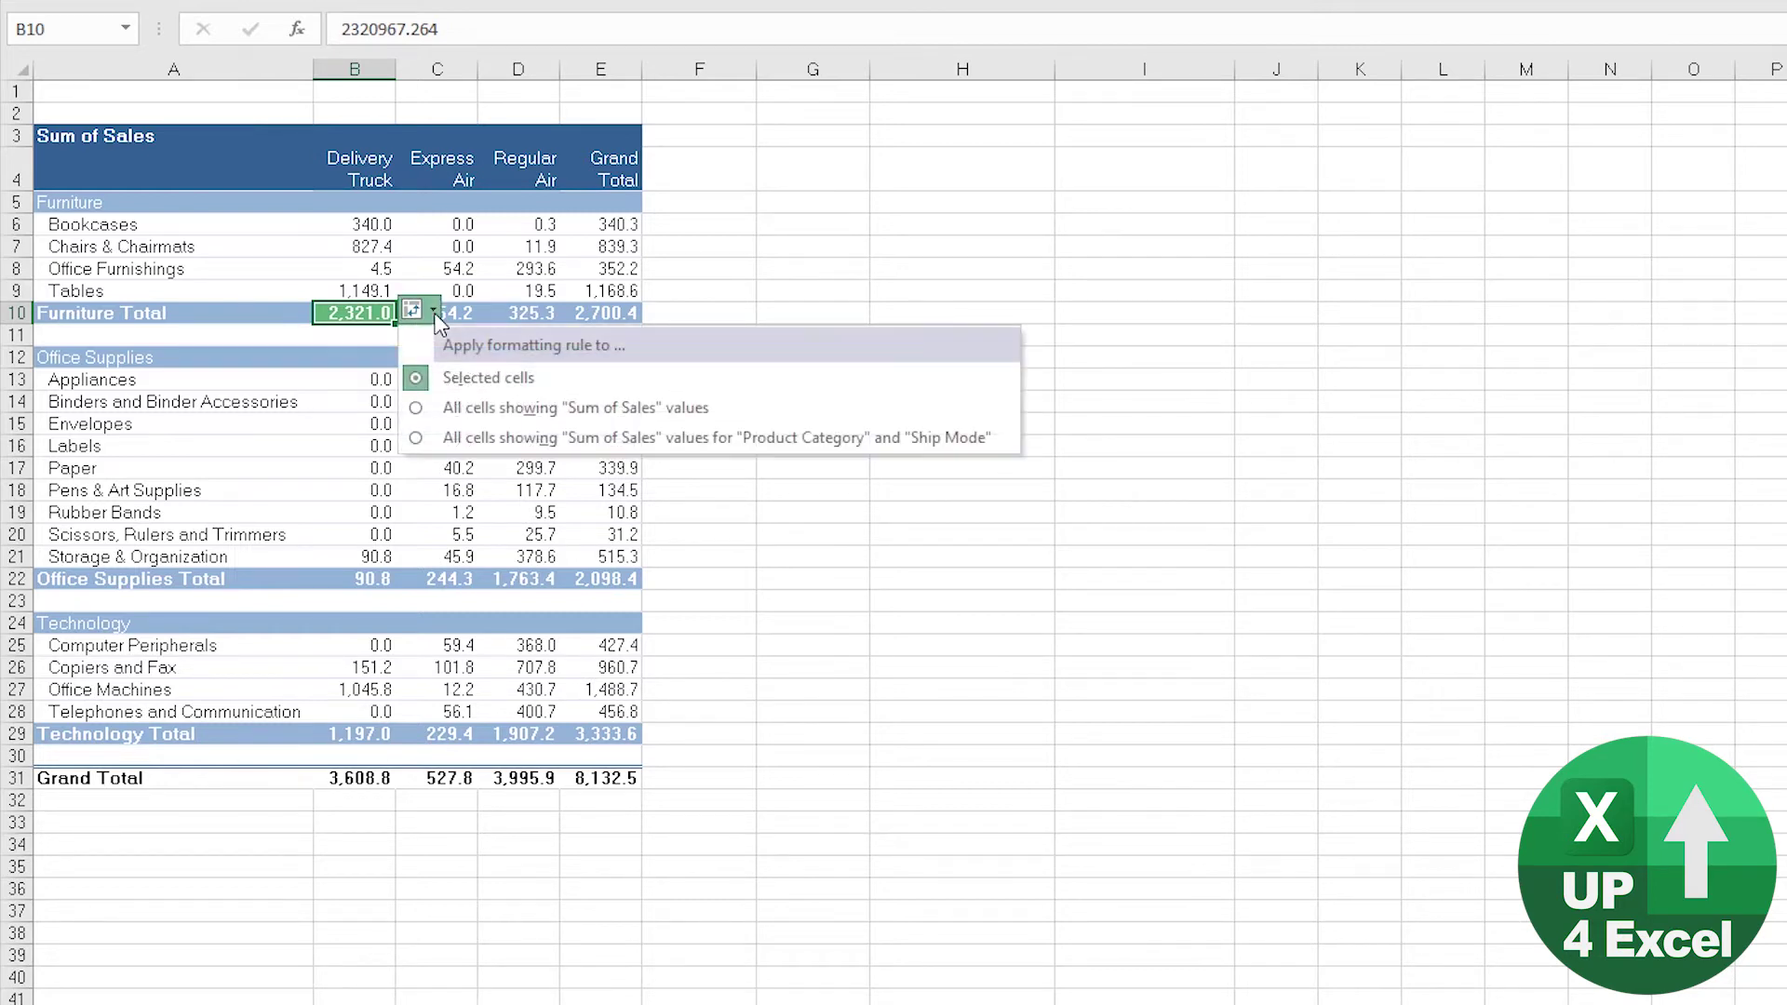
pyautogui.click(514, 410)
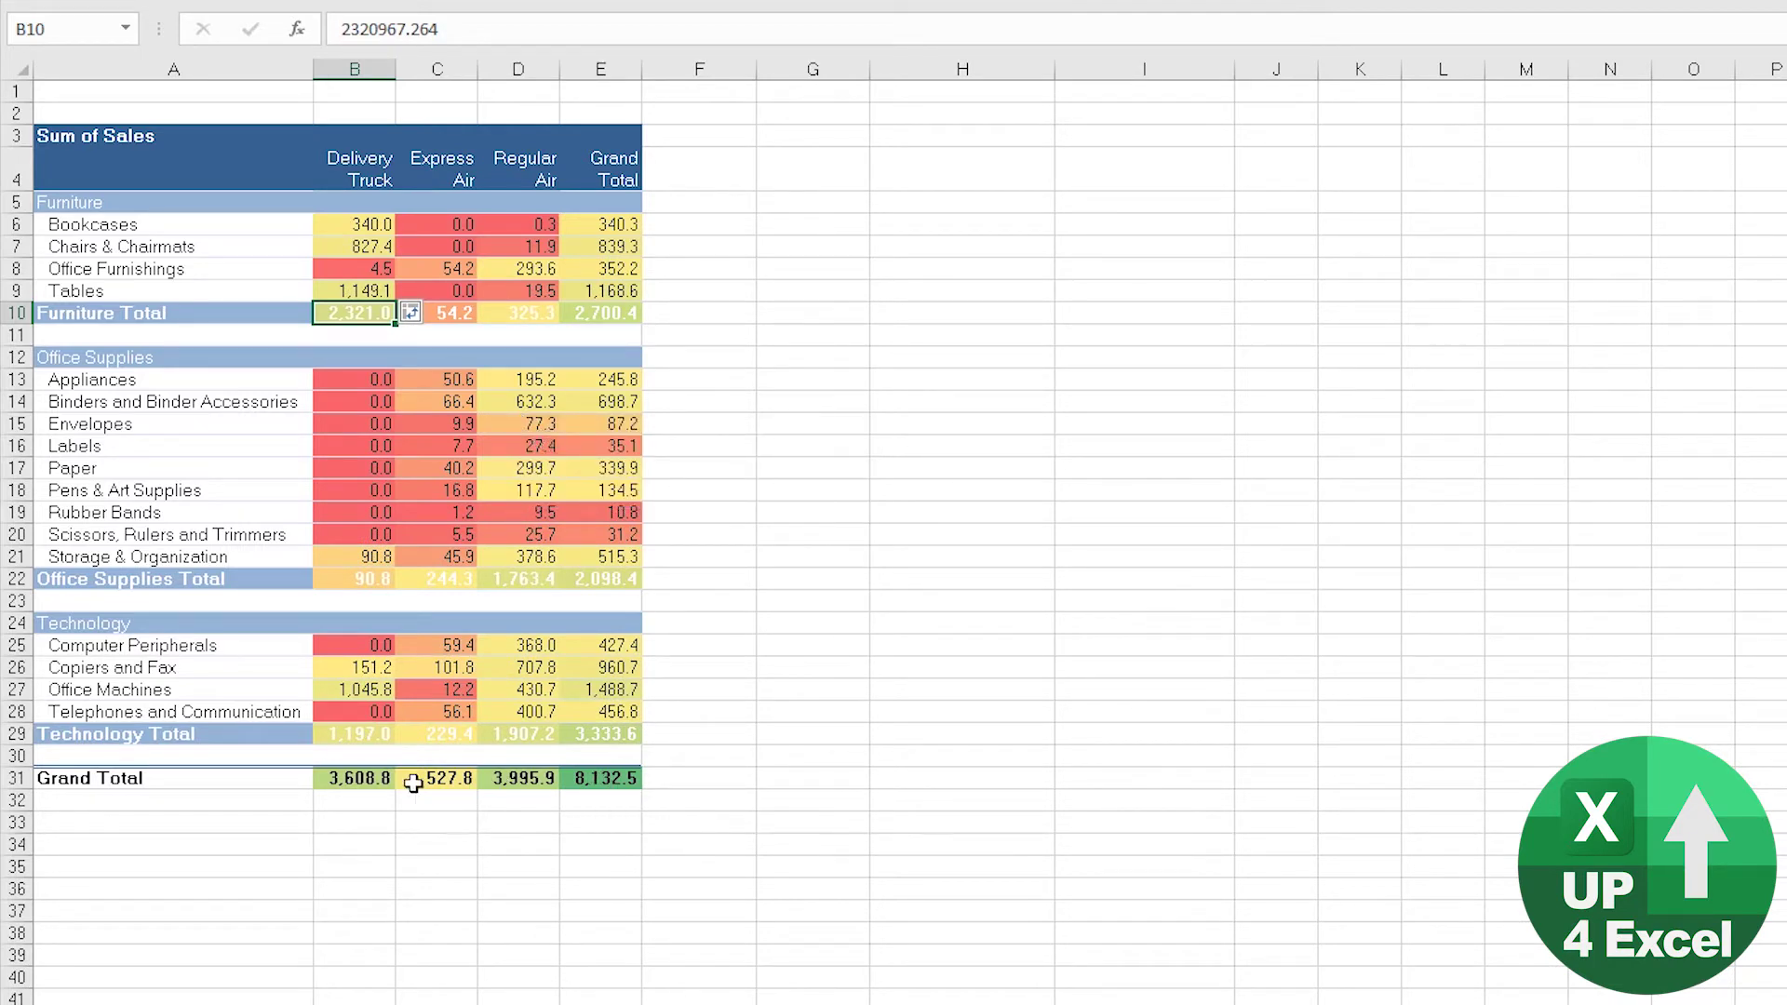
pyautogui.moveTo(593, 781)
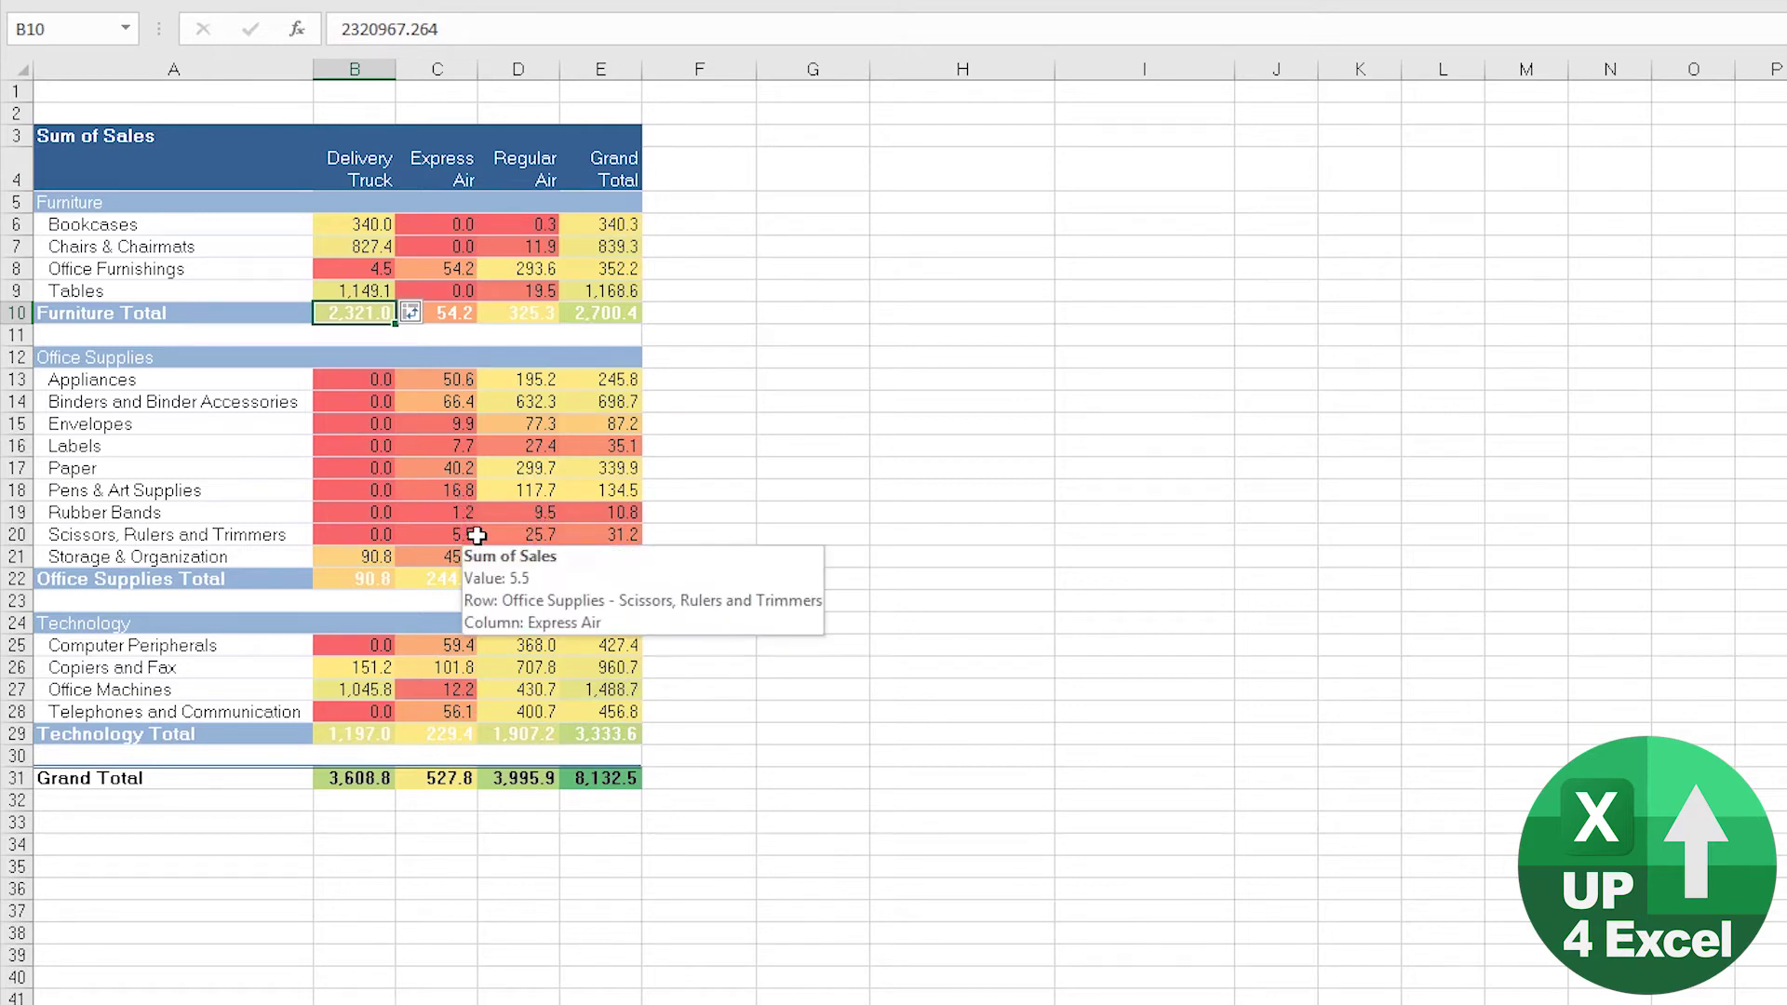
# Restrict the colour scale to the category total rows, then select several pivot values to check it
pyautogui.click(415, 311)
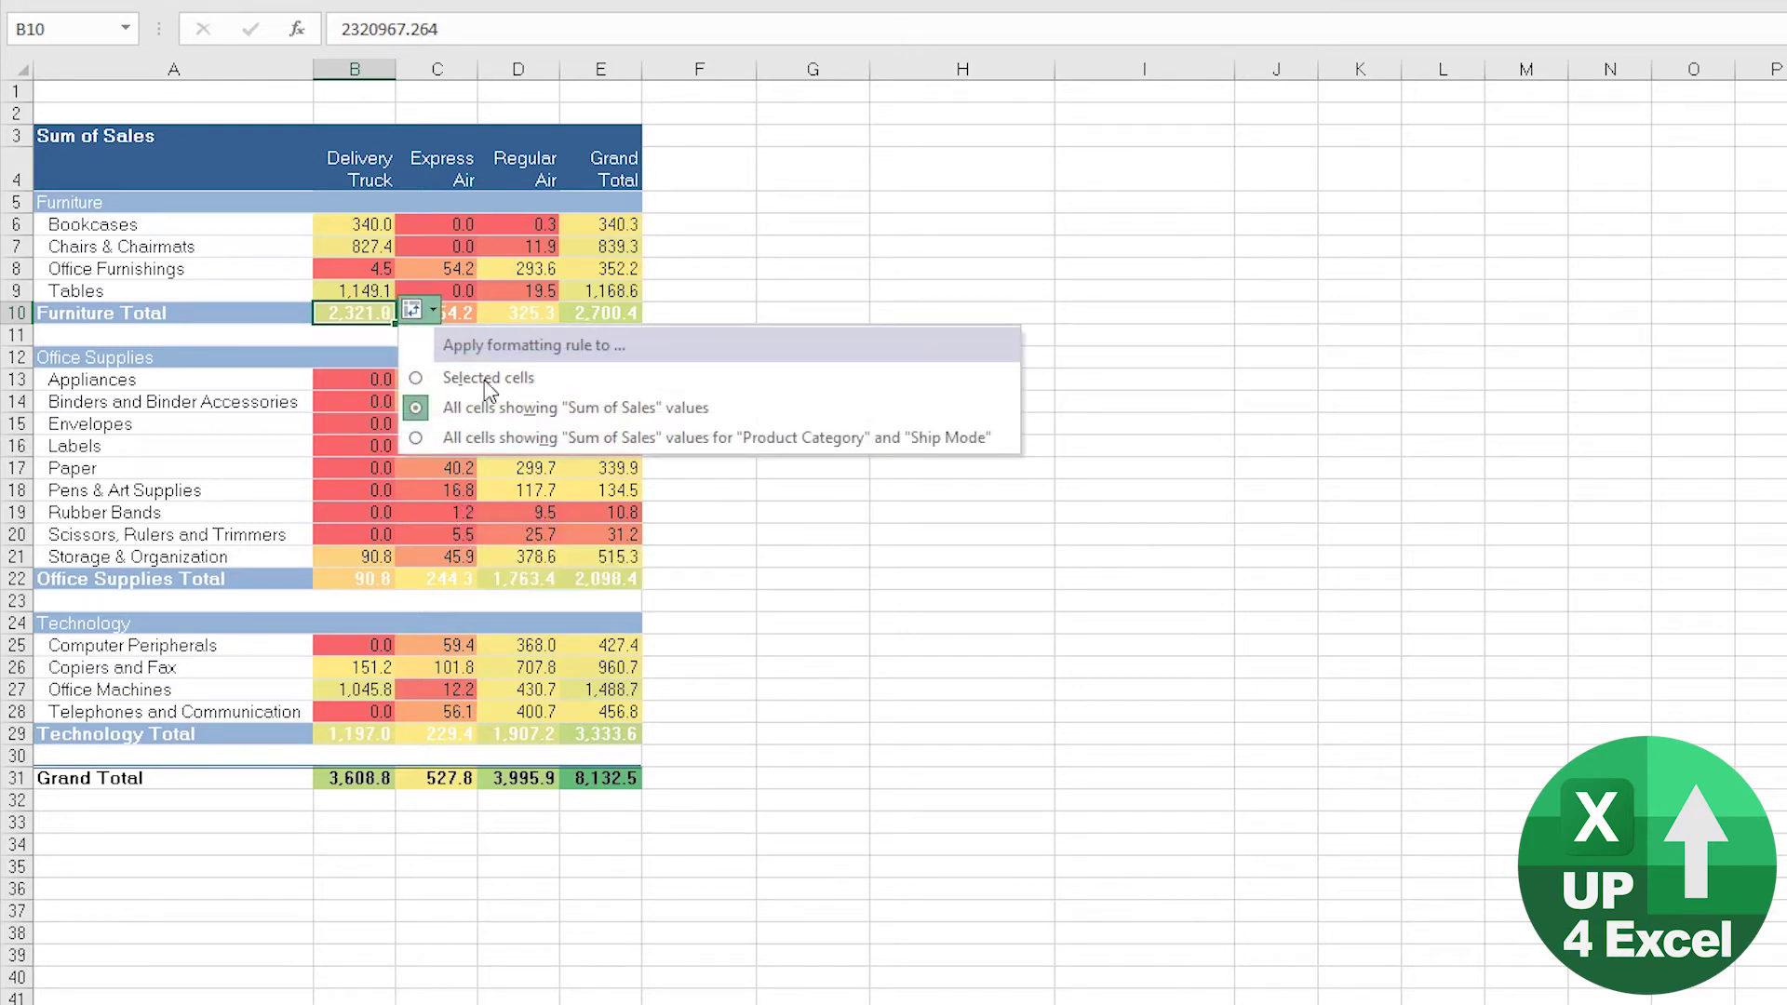
pyautogui.click(497, 439)
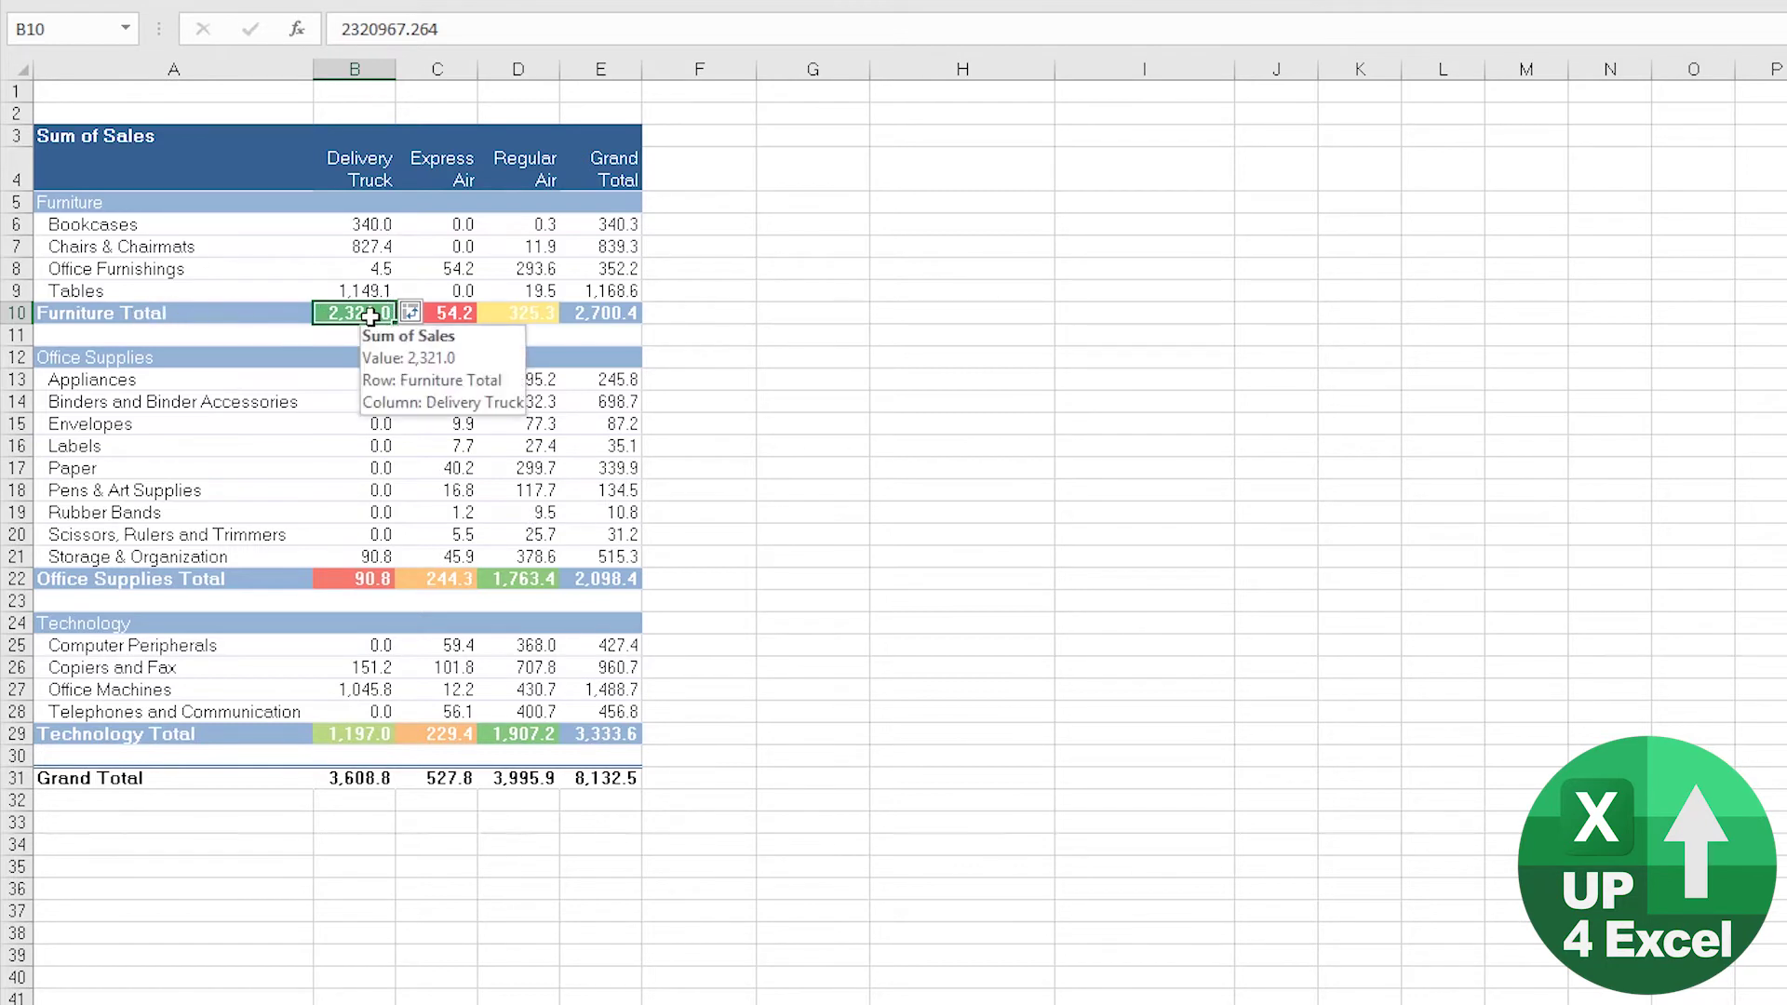
pyautogui.click(348, 576)
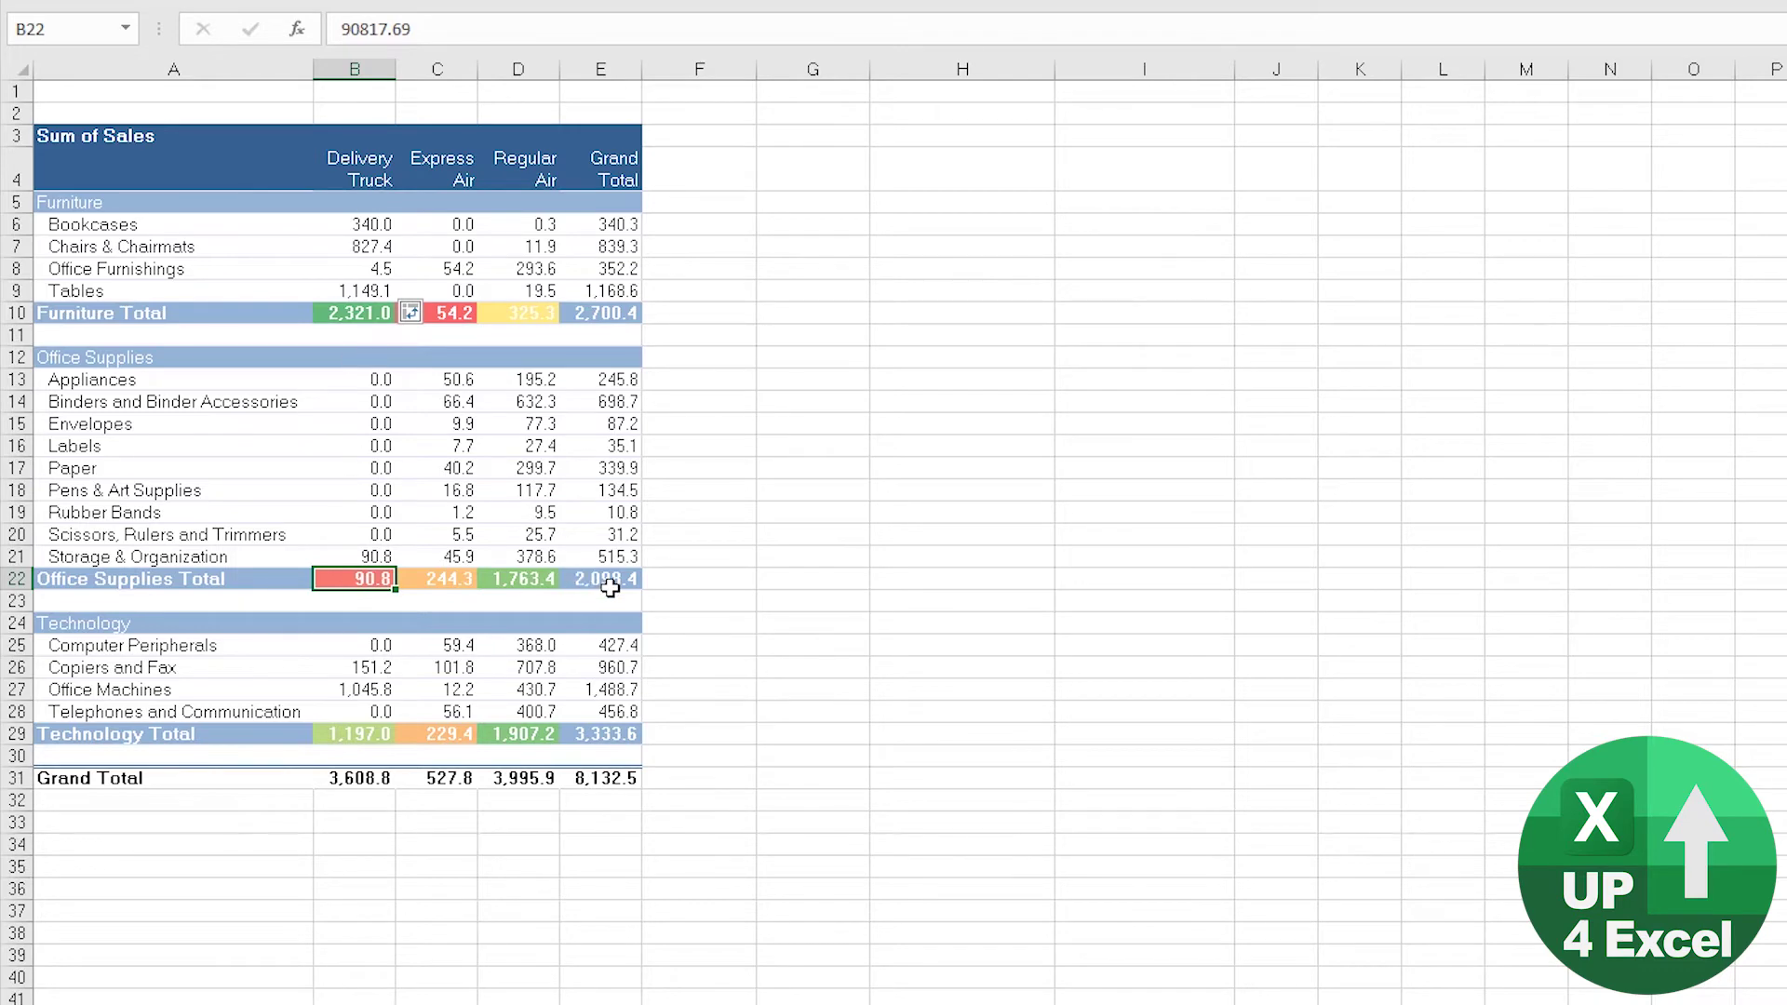
pyautogui.click(495, 451)
pyautogui.click(425, 425)
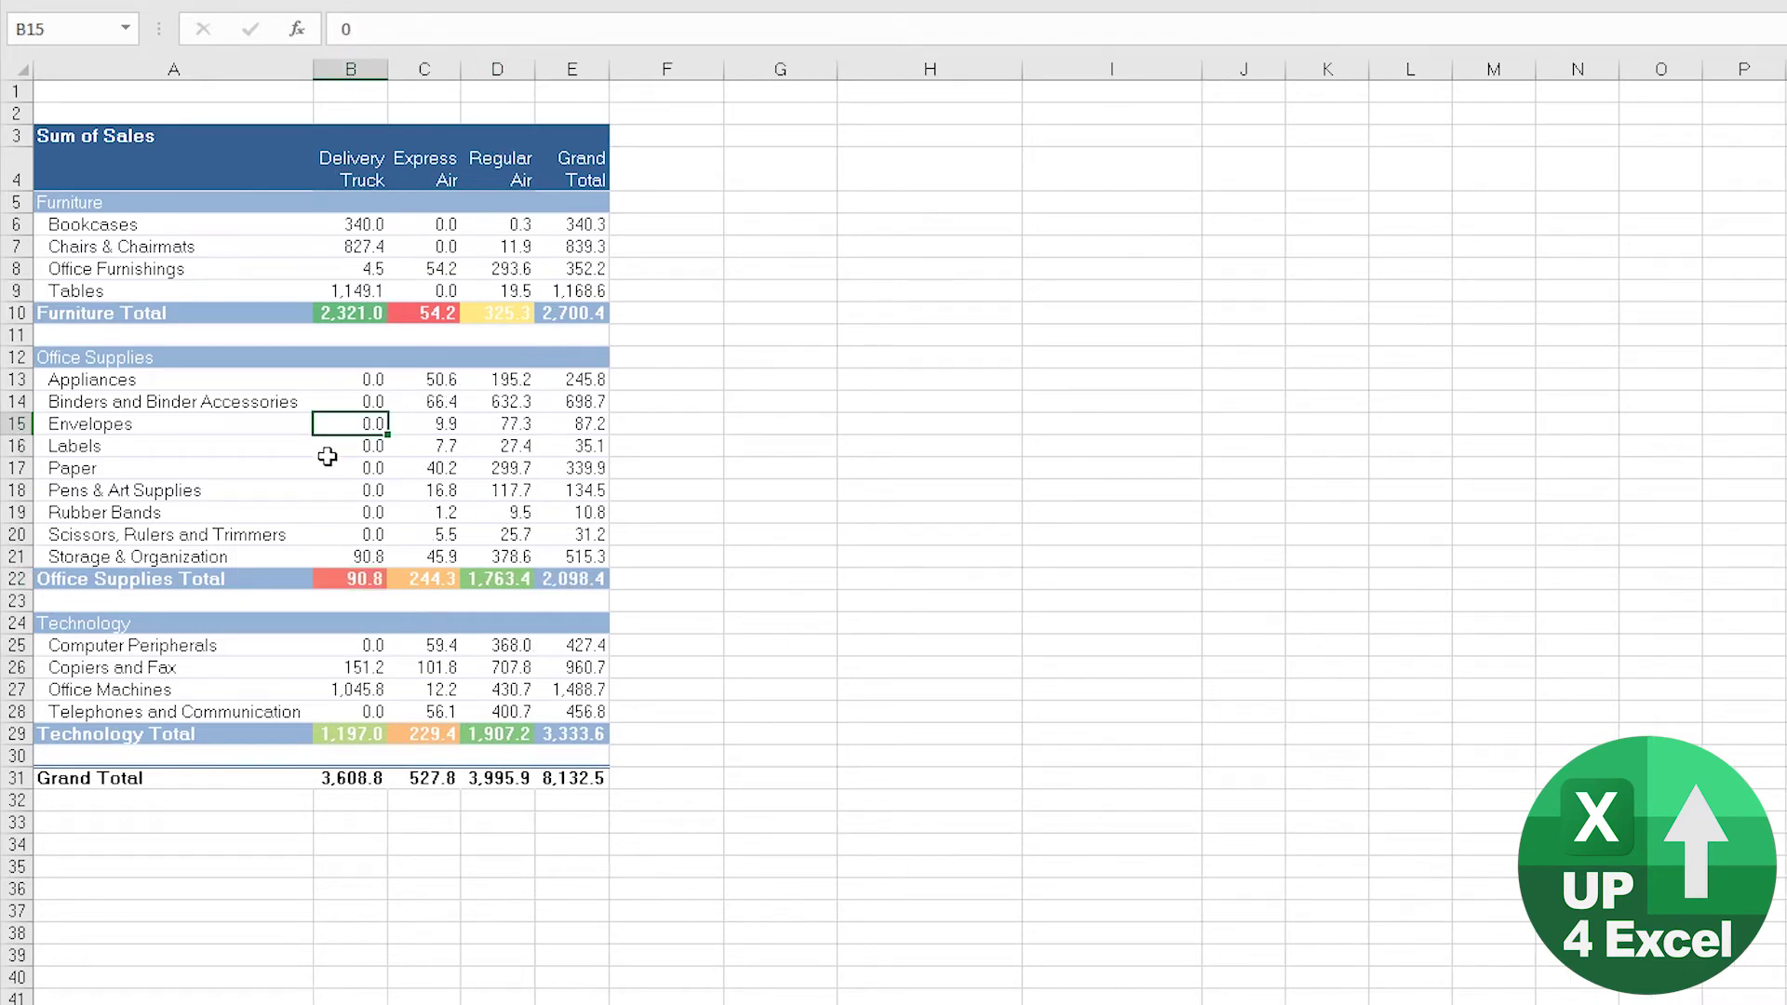
# Delete the Graded Color Scale rule for B10 in the Conditional Formatting Rules Manager
pyautogui.click(372, 312)
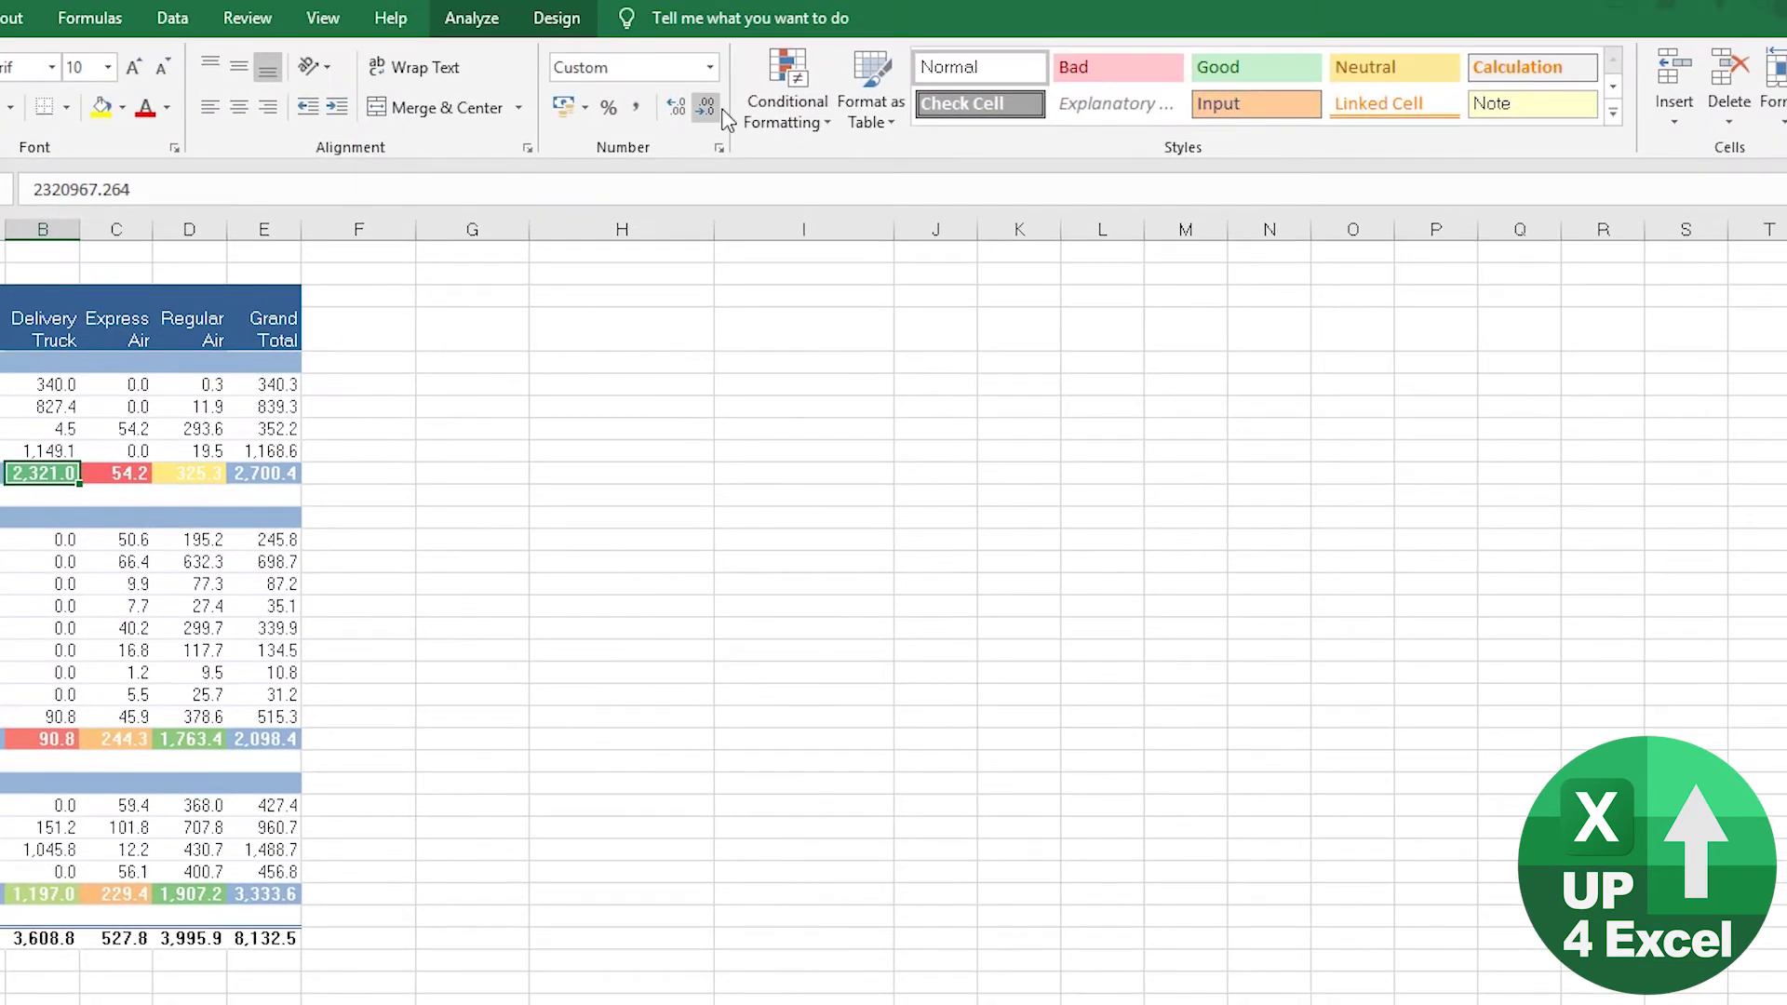
pyautogui.click(1094, 0)
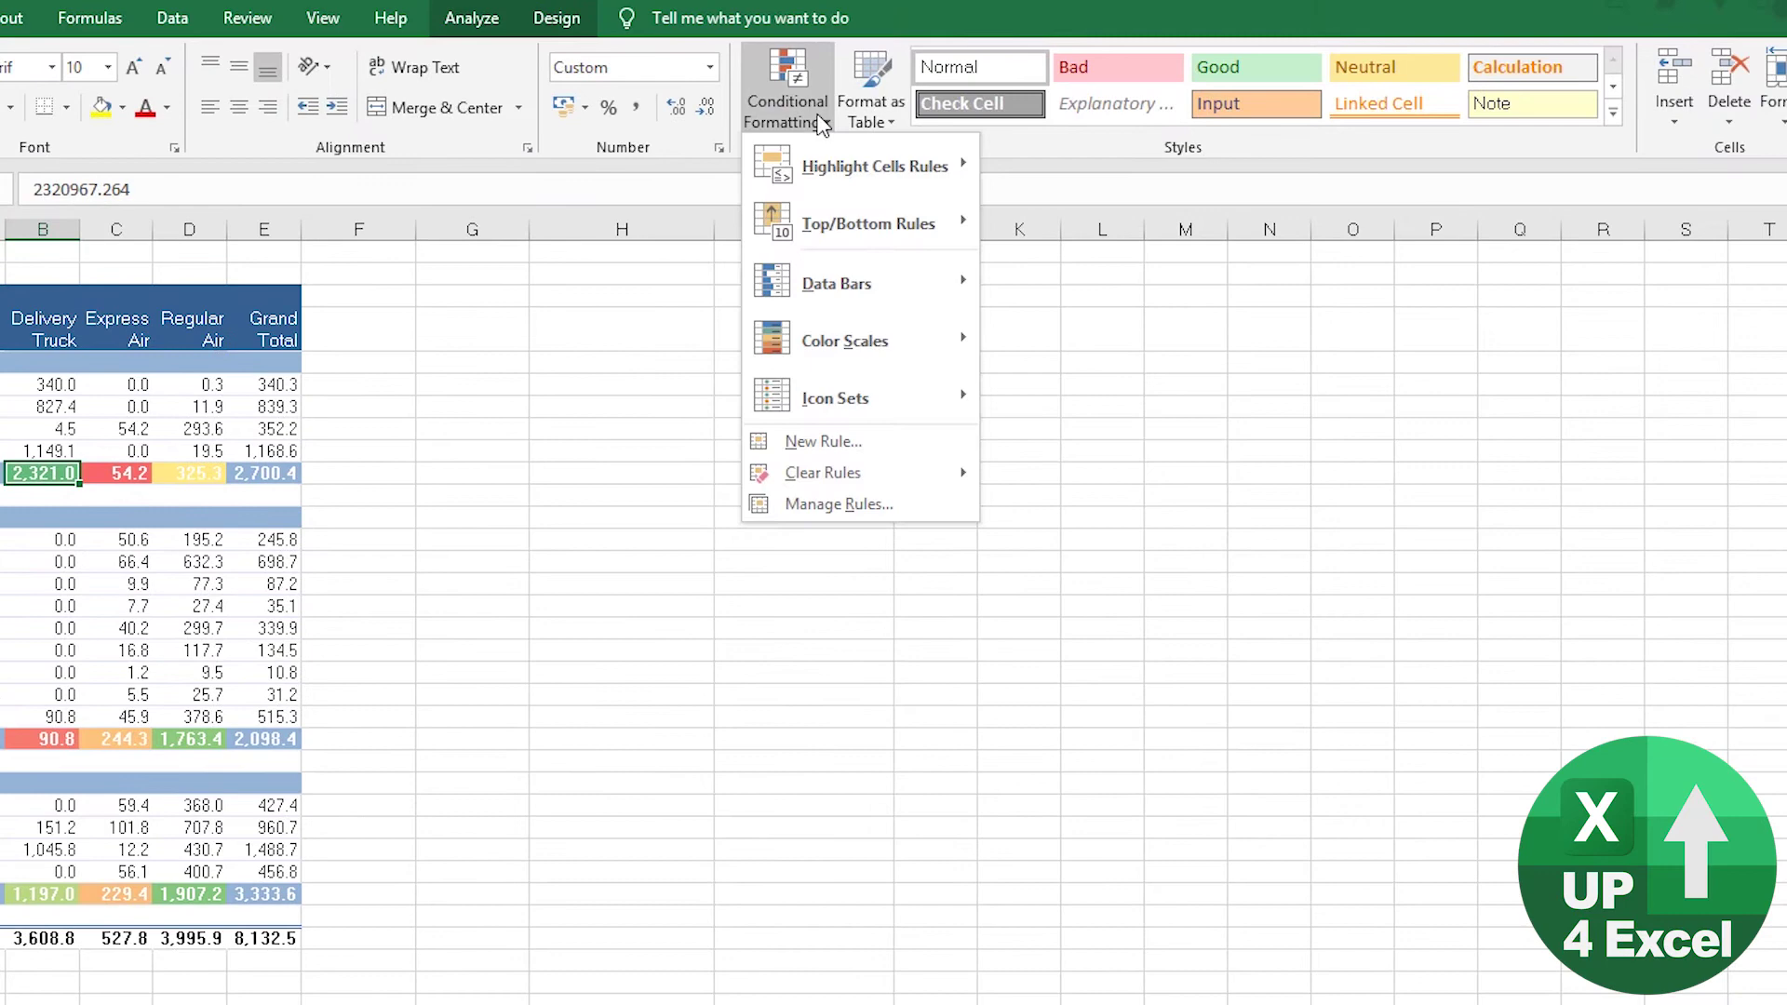
pyautogui.click(808, 512)
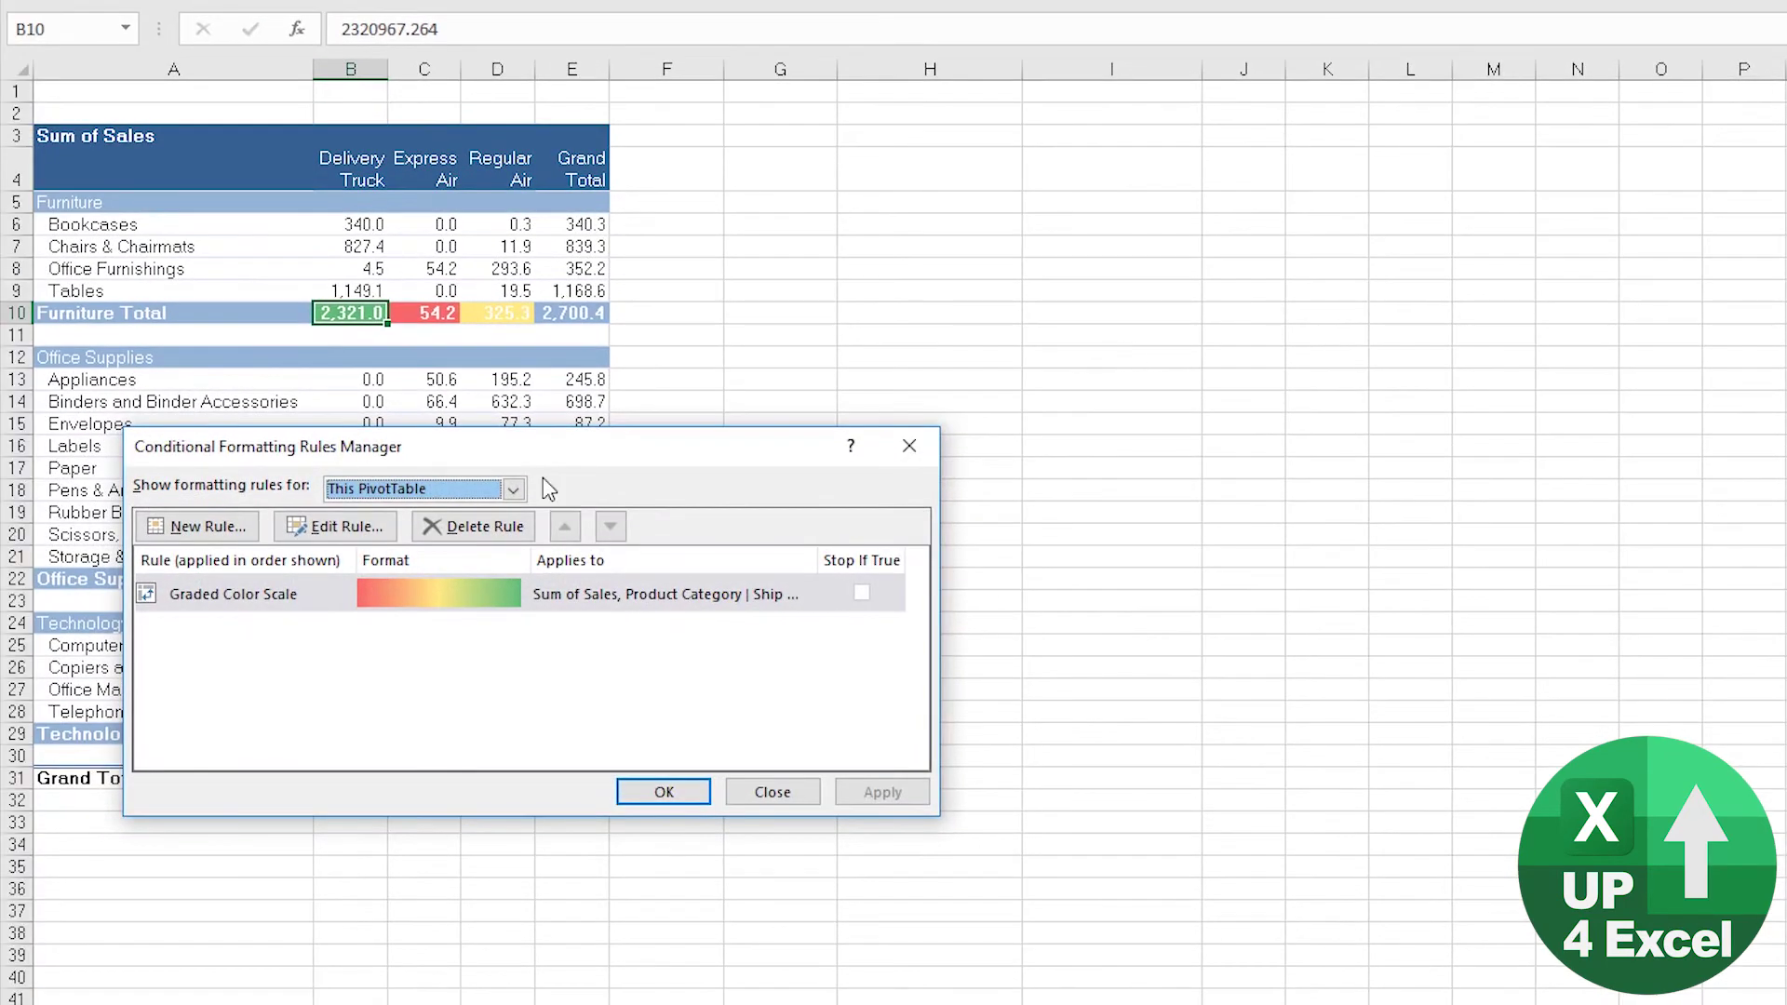
pyautogui.click(265, 613)
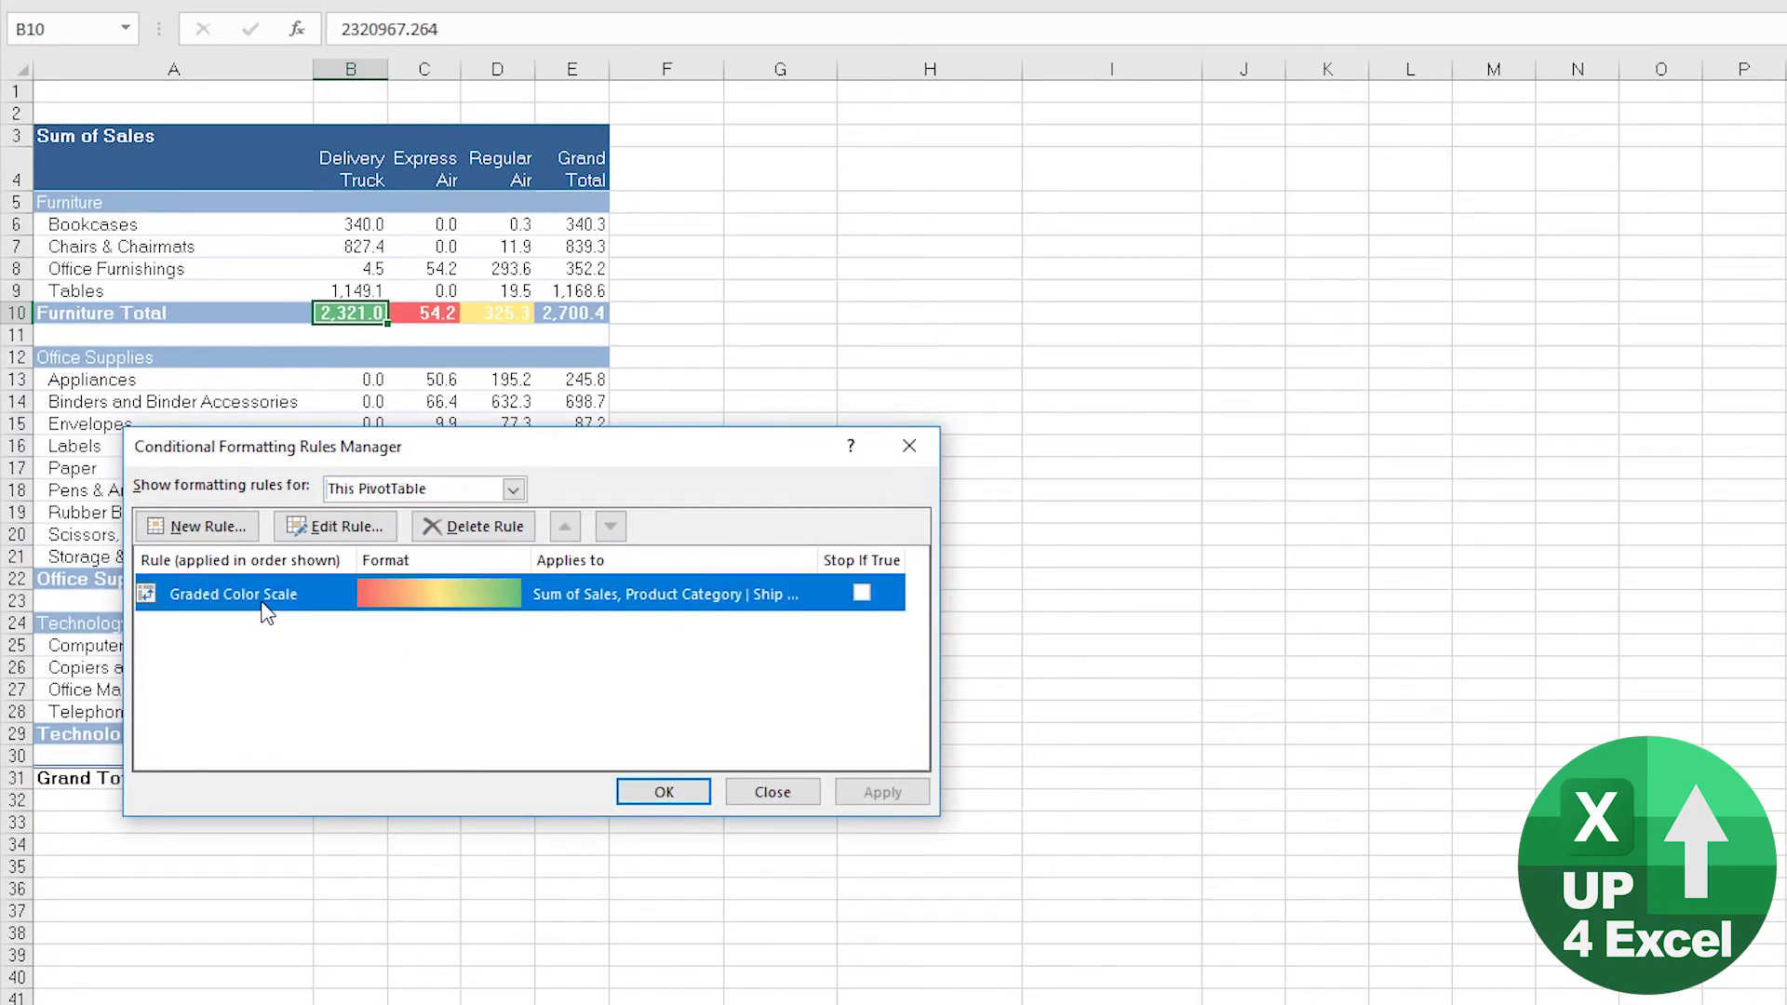
pyautogui.click(340, 527)
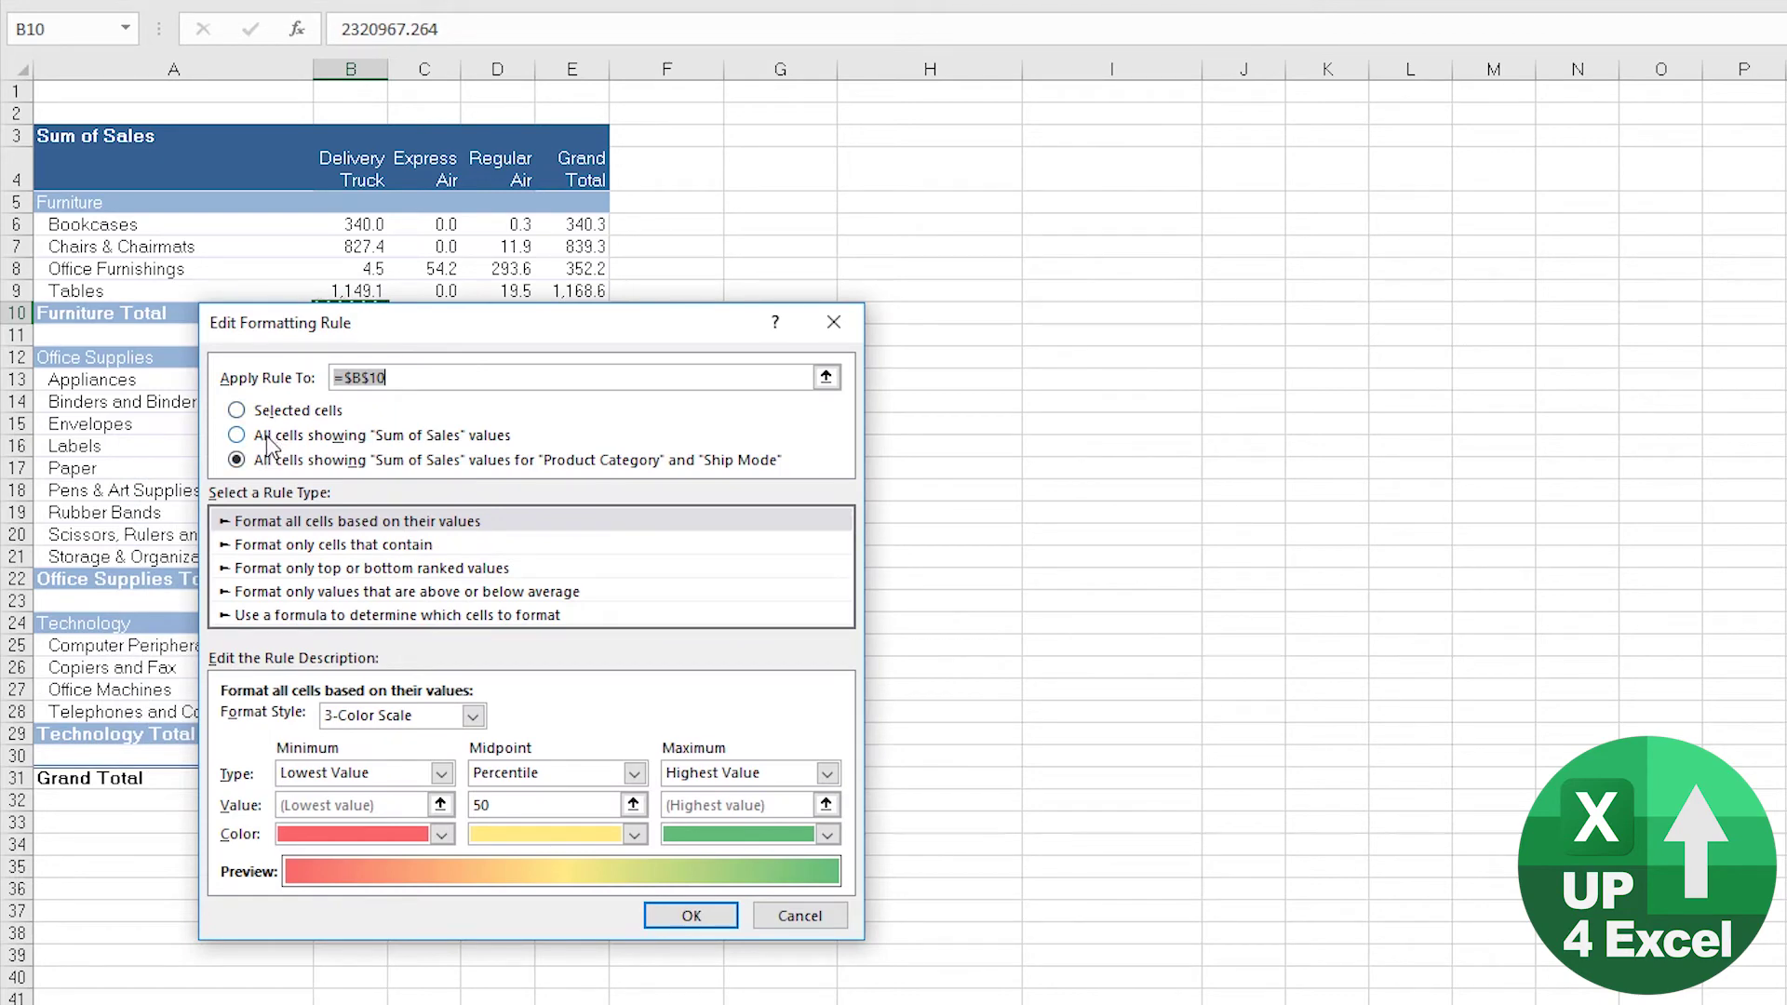
pyautogui.press('Return')
pyautogui.moveTo(465, 781); pyautogui.dragTo(462, 793)
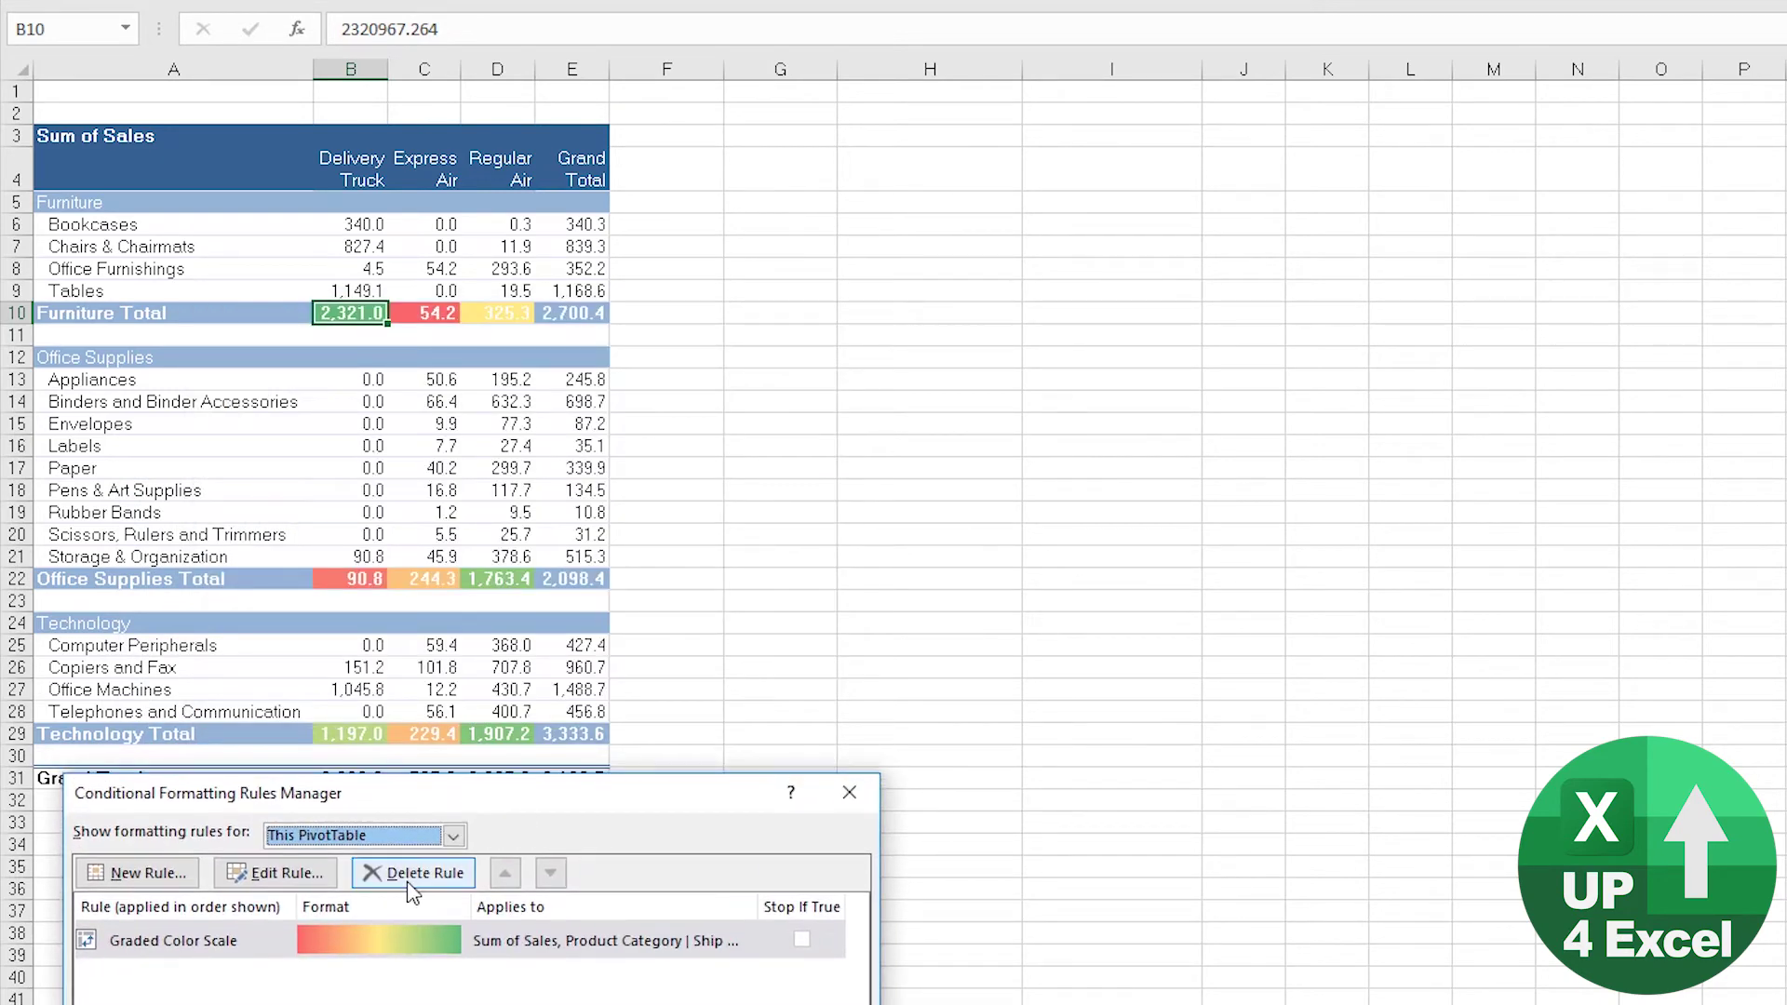
pyautogui.click(429, 884)
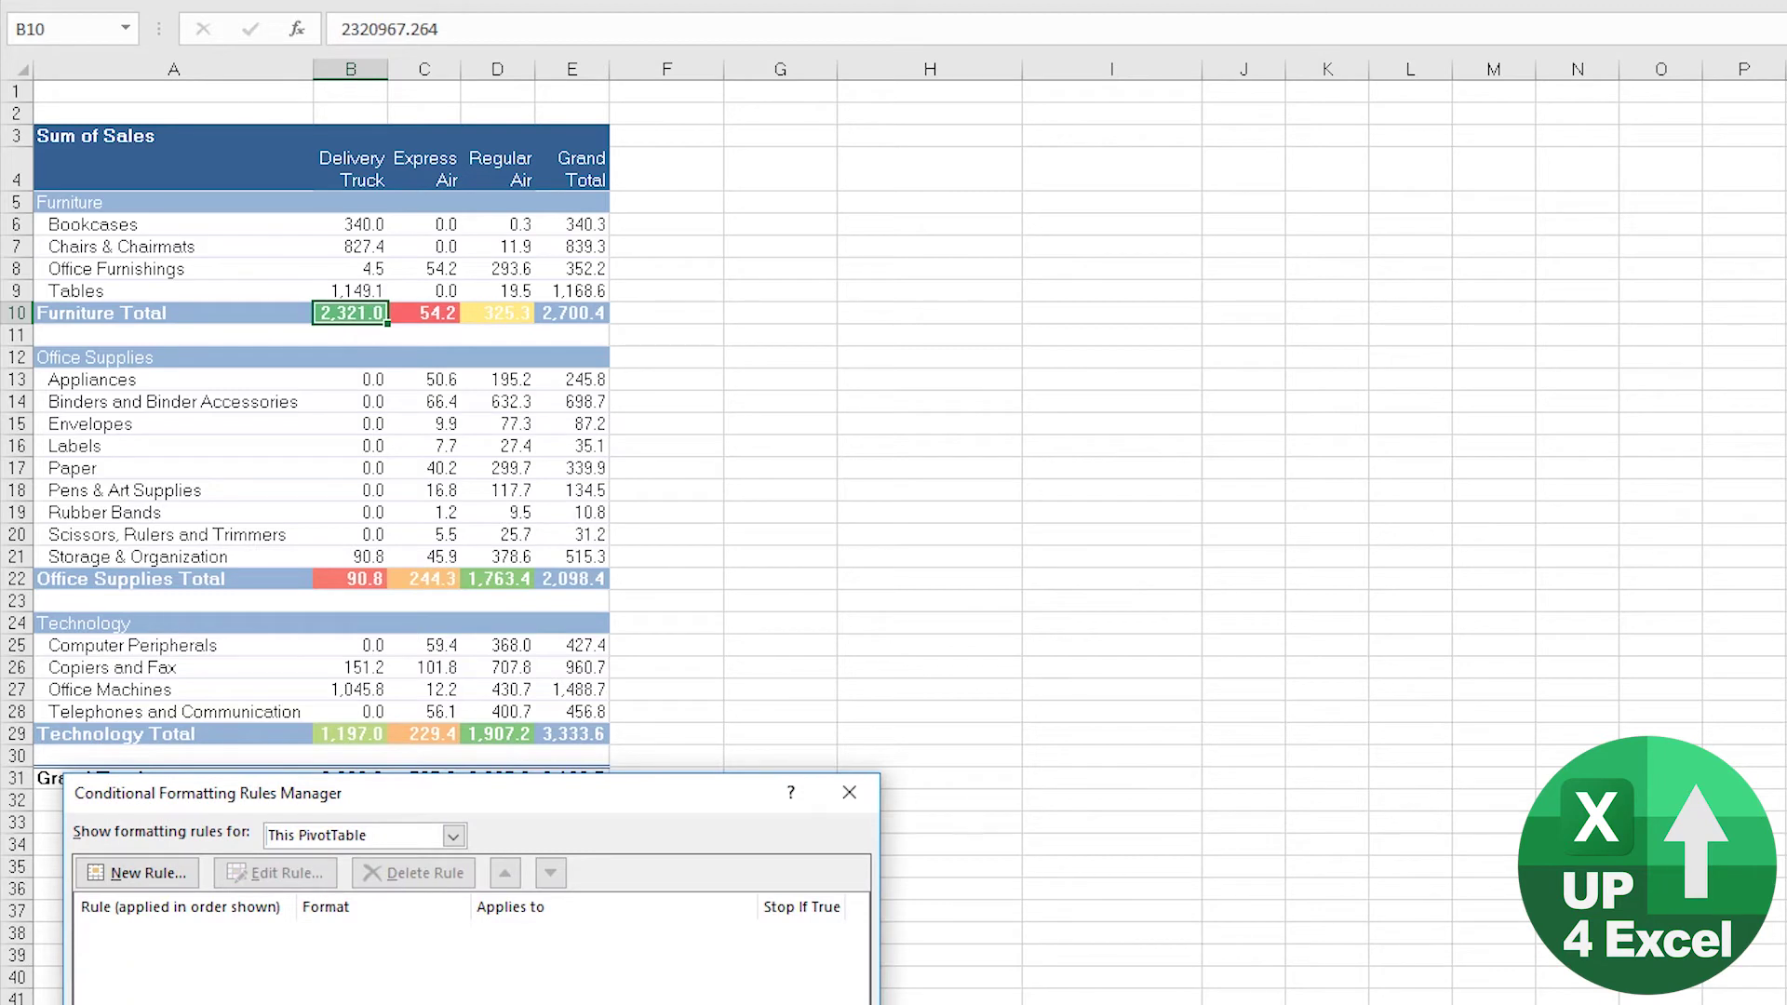
pyautogui.press('Return')
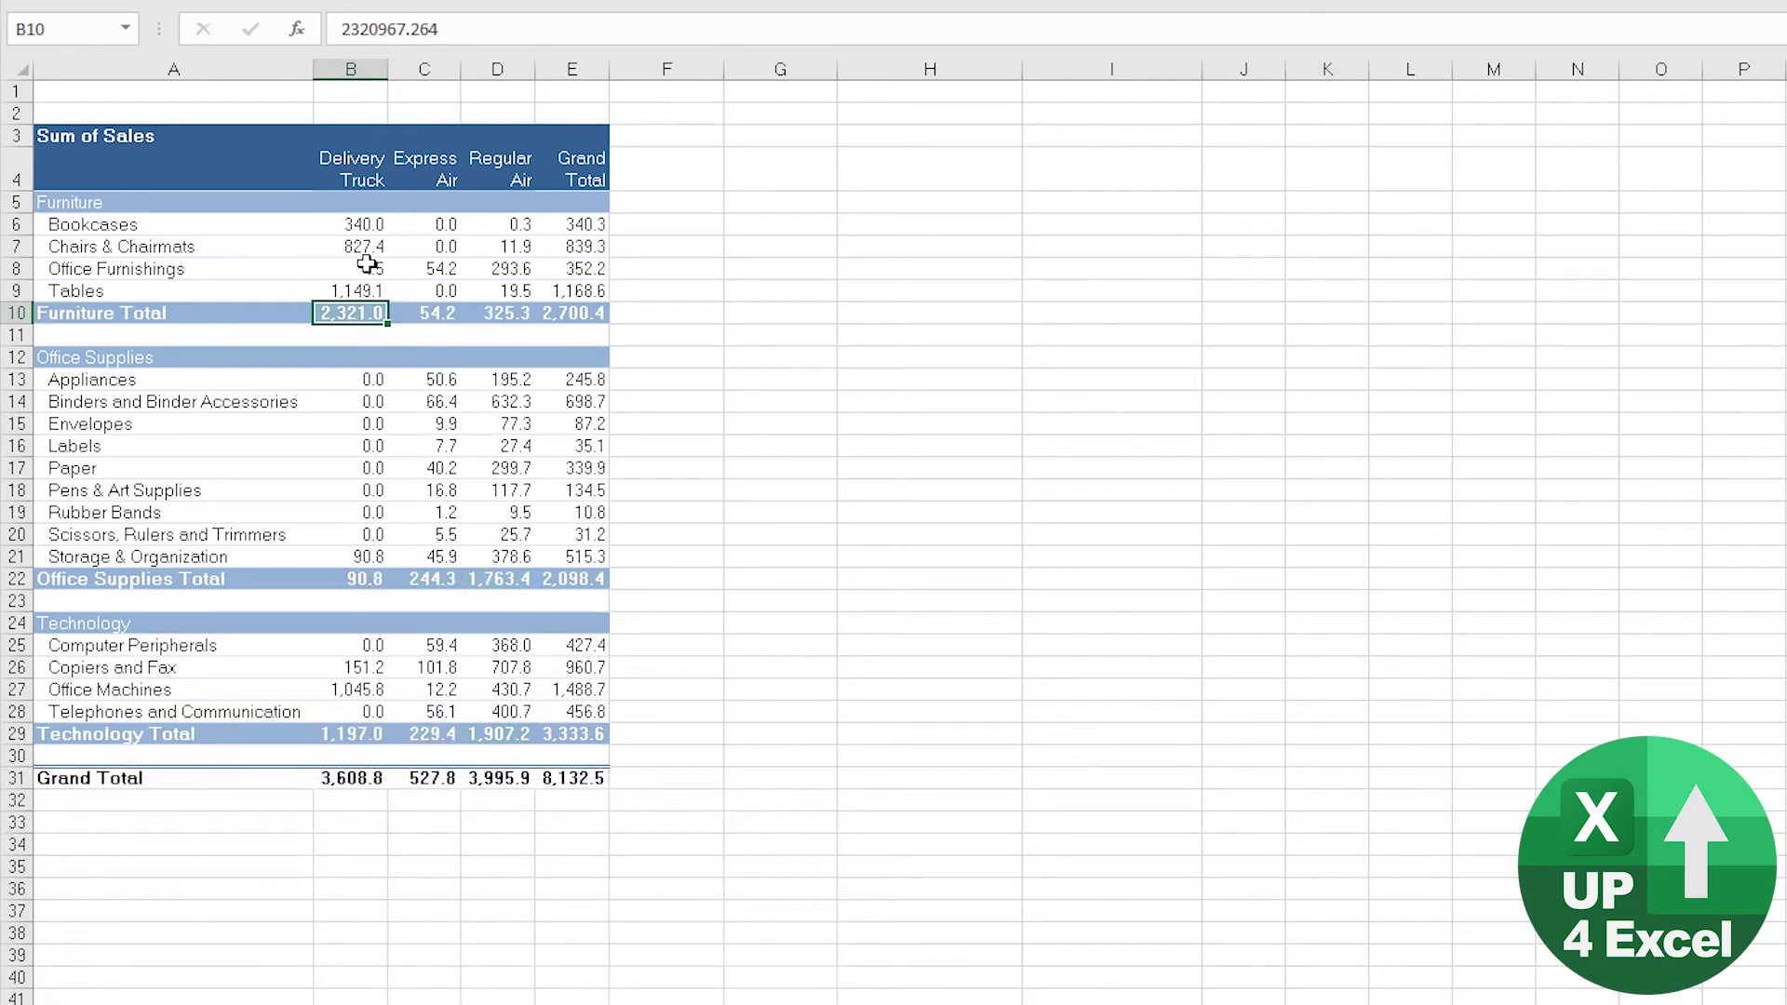
# Apply a Green-Yellow-Red colour scale to the Office Furnishings Regular Air cell D8
pyautogui.click(358, 243)
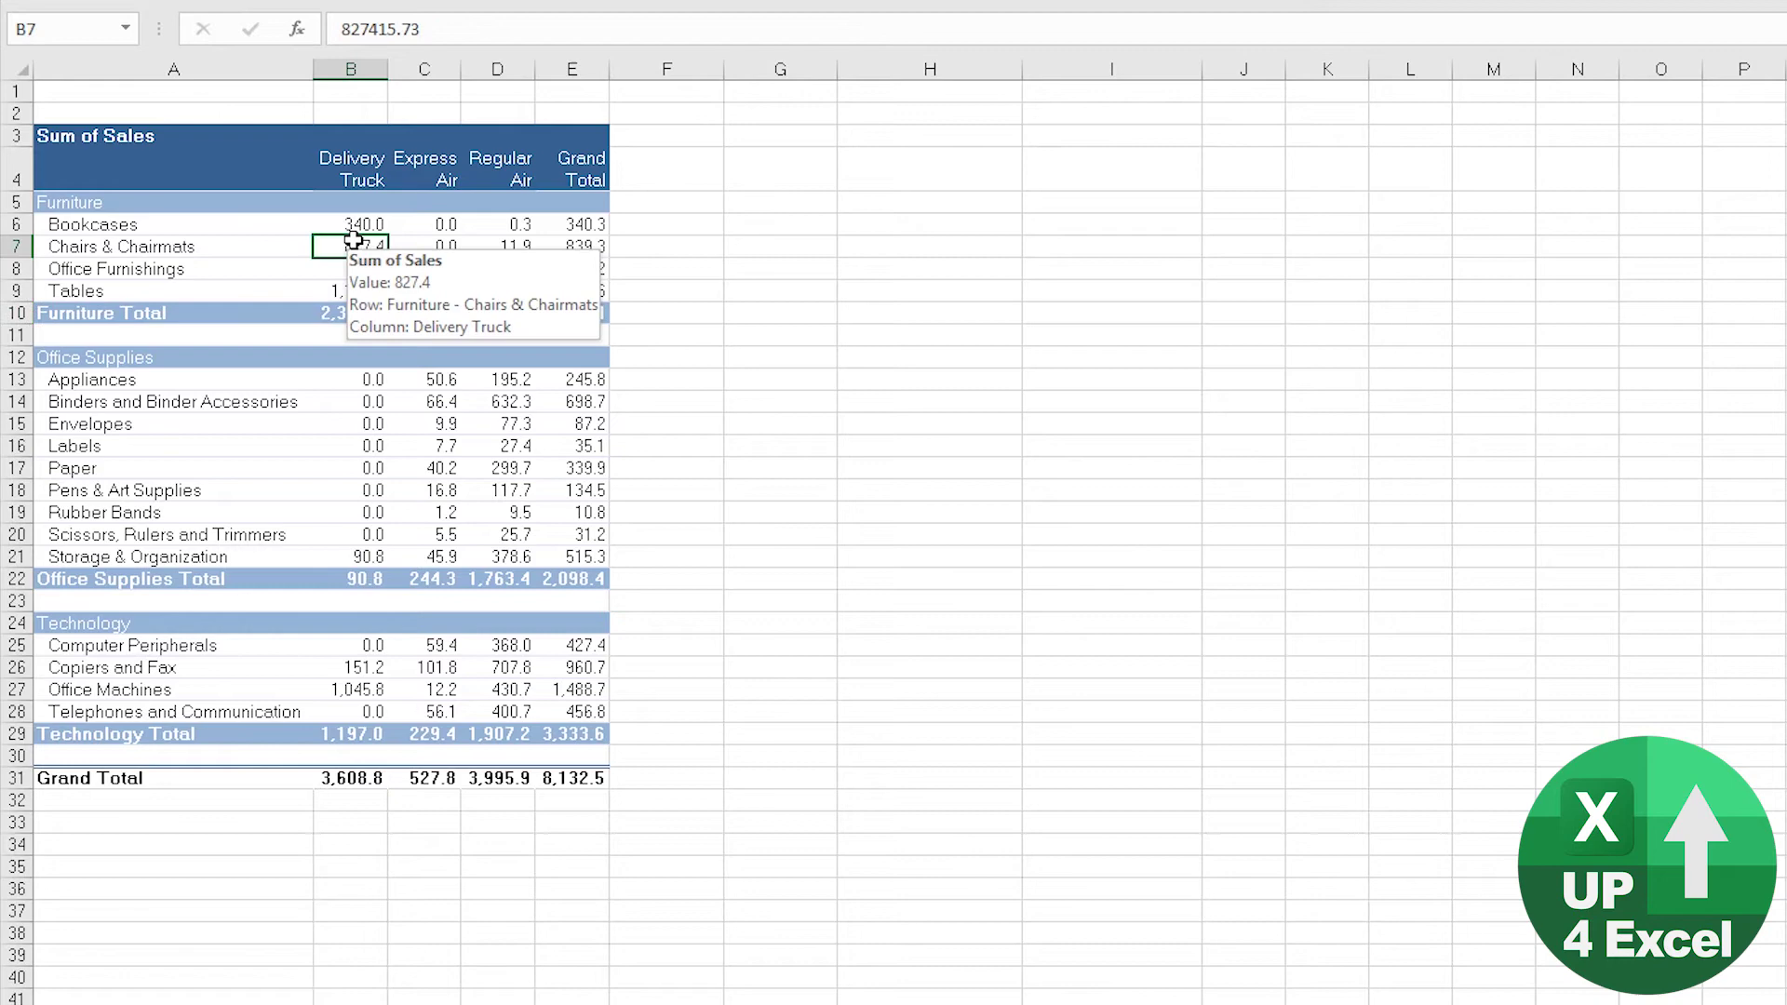
pyautogui.click(517, 268)
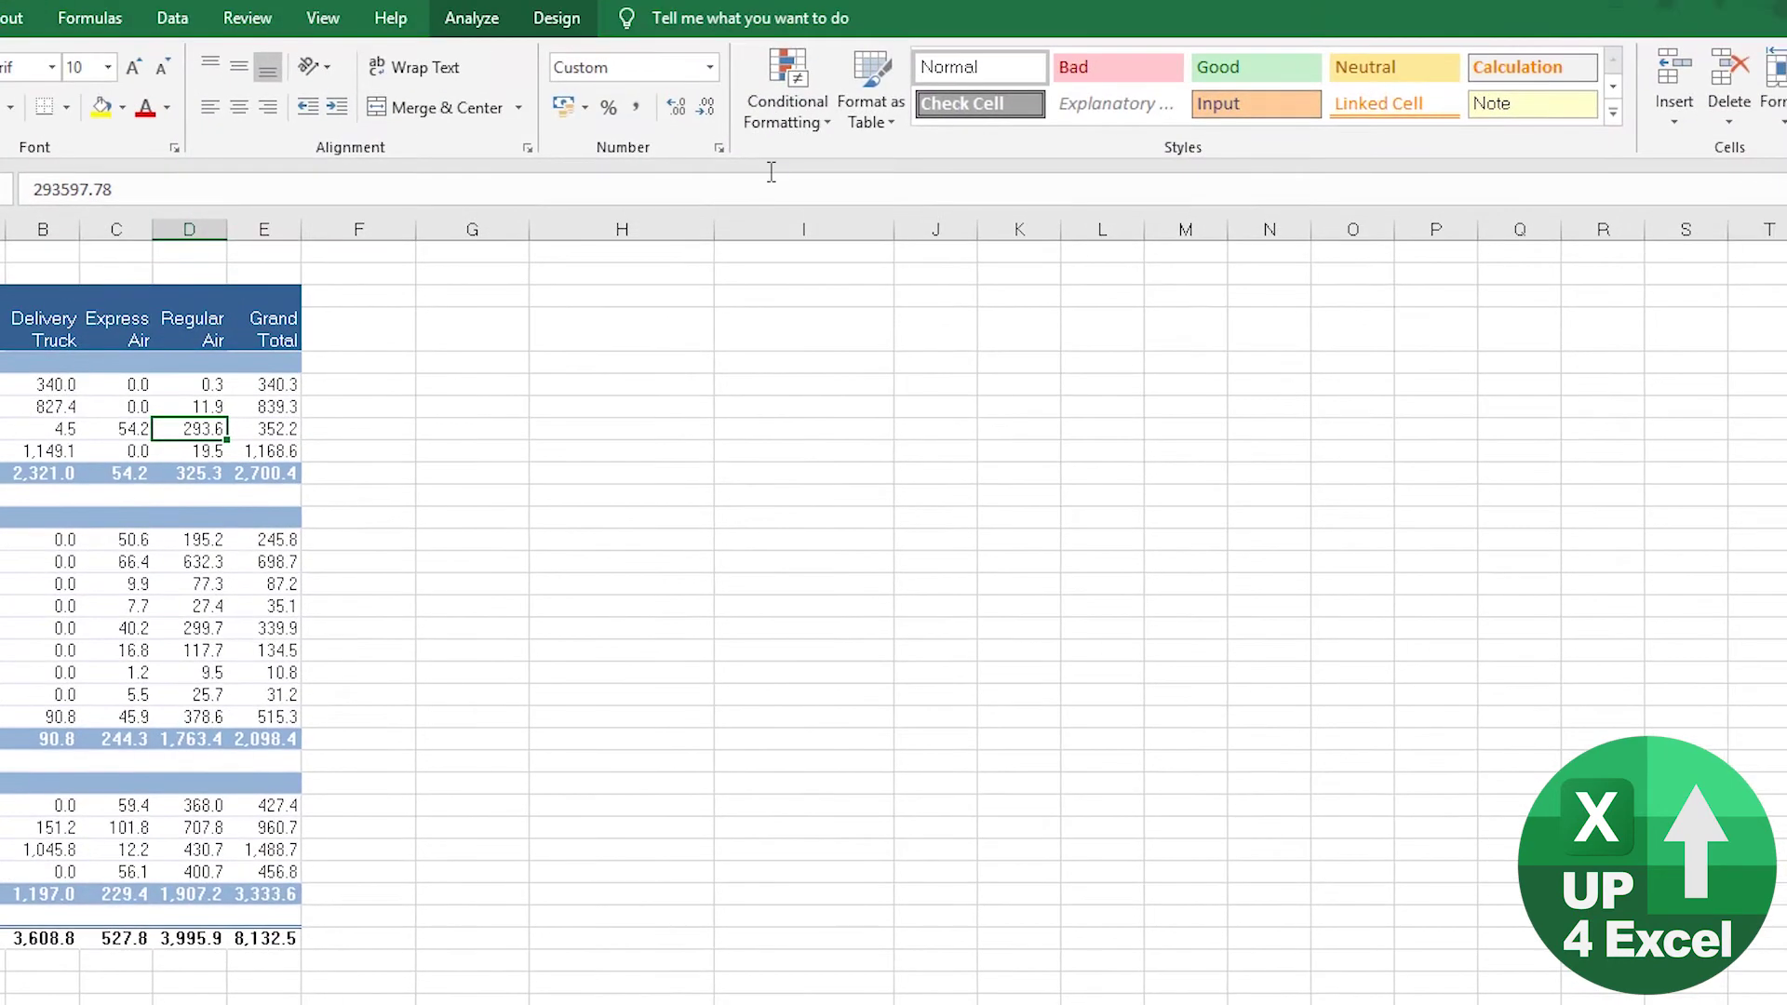
pyautogui.click(786, 93)
pyautogui.moveTo(897, 342)
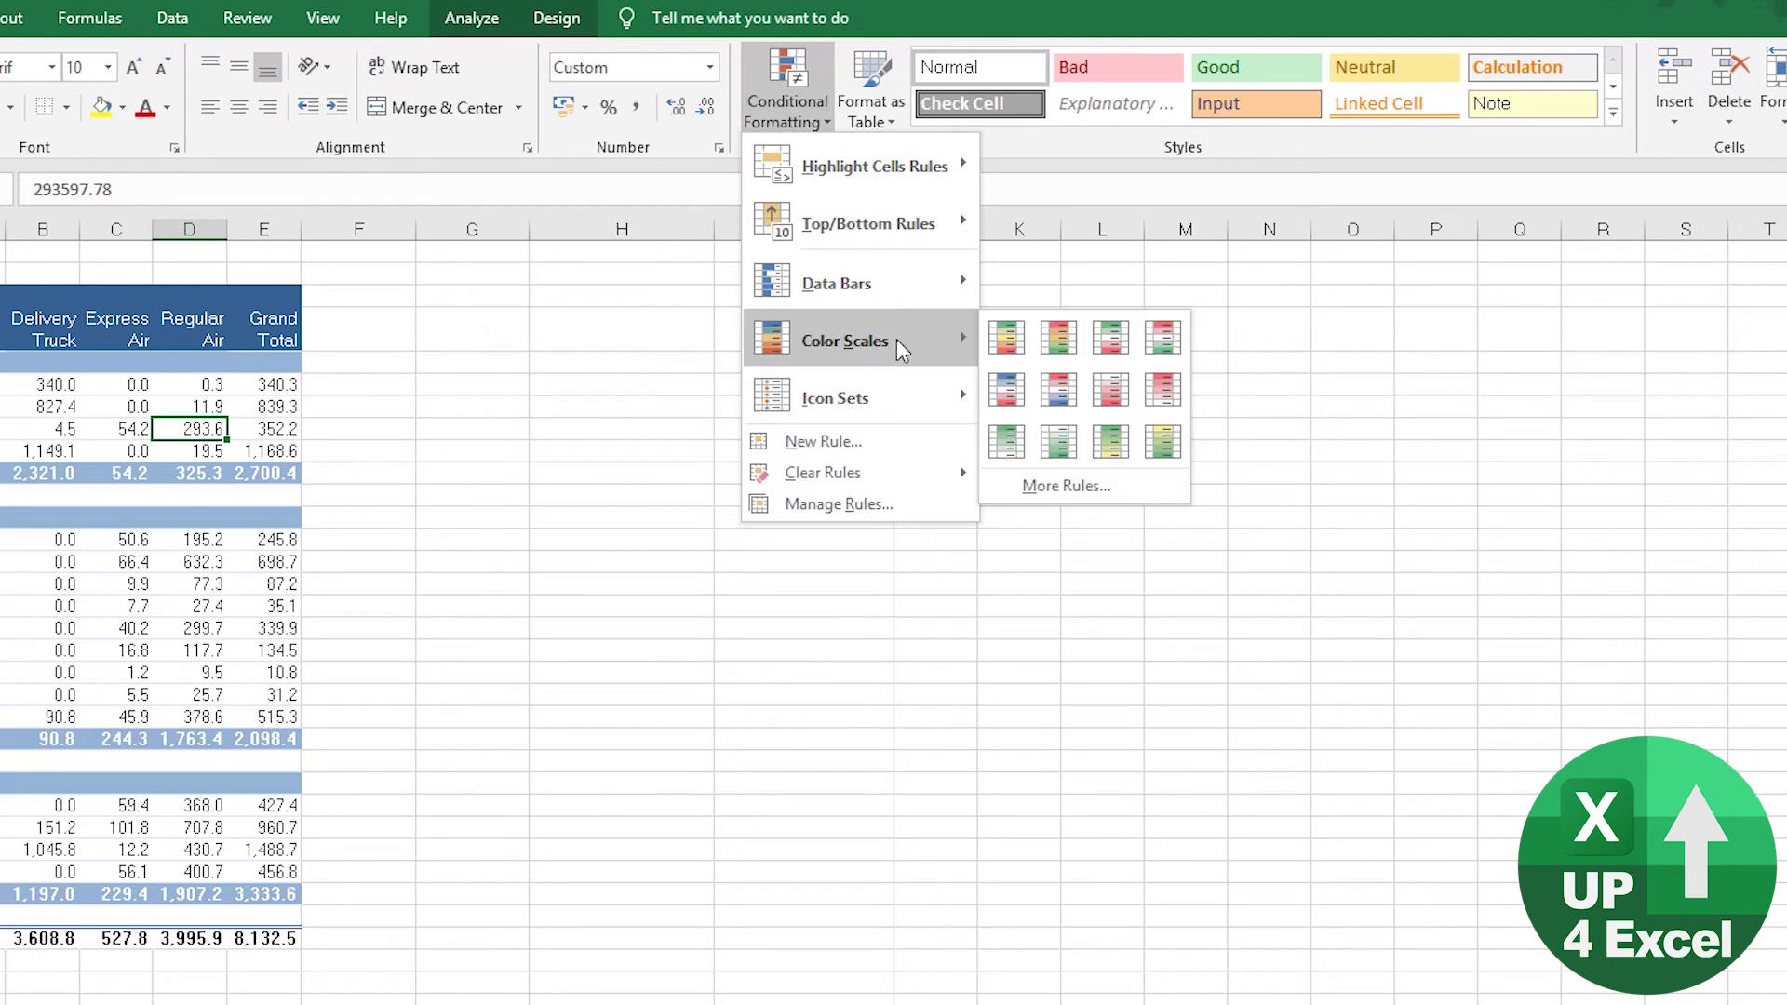
pyautogui.click(1013, 335)
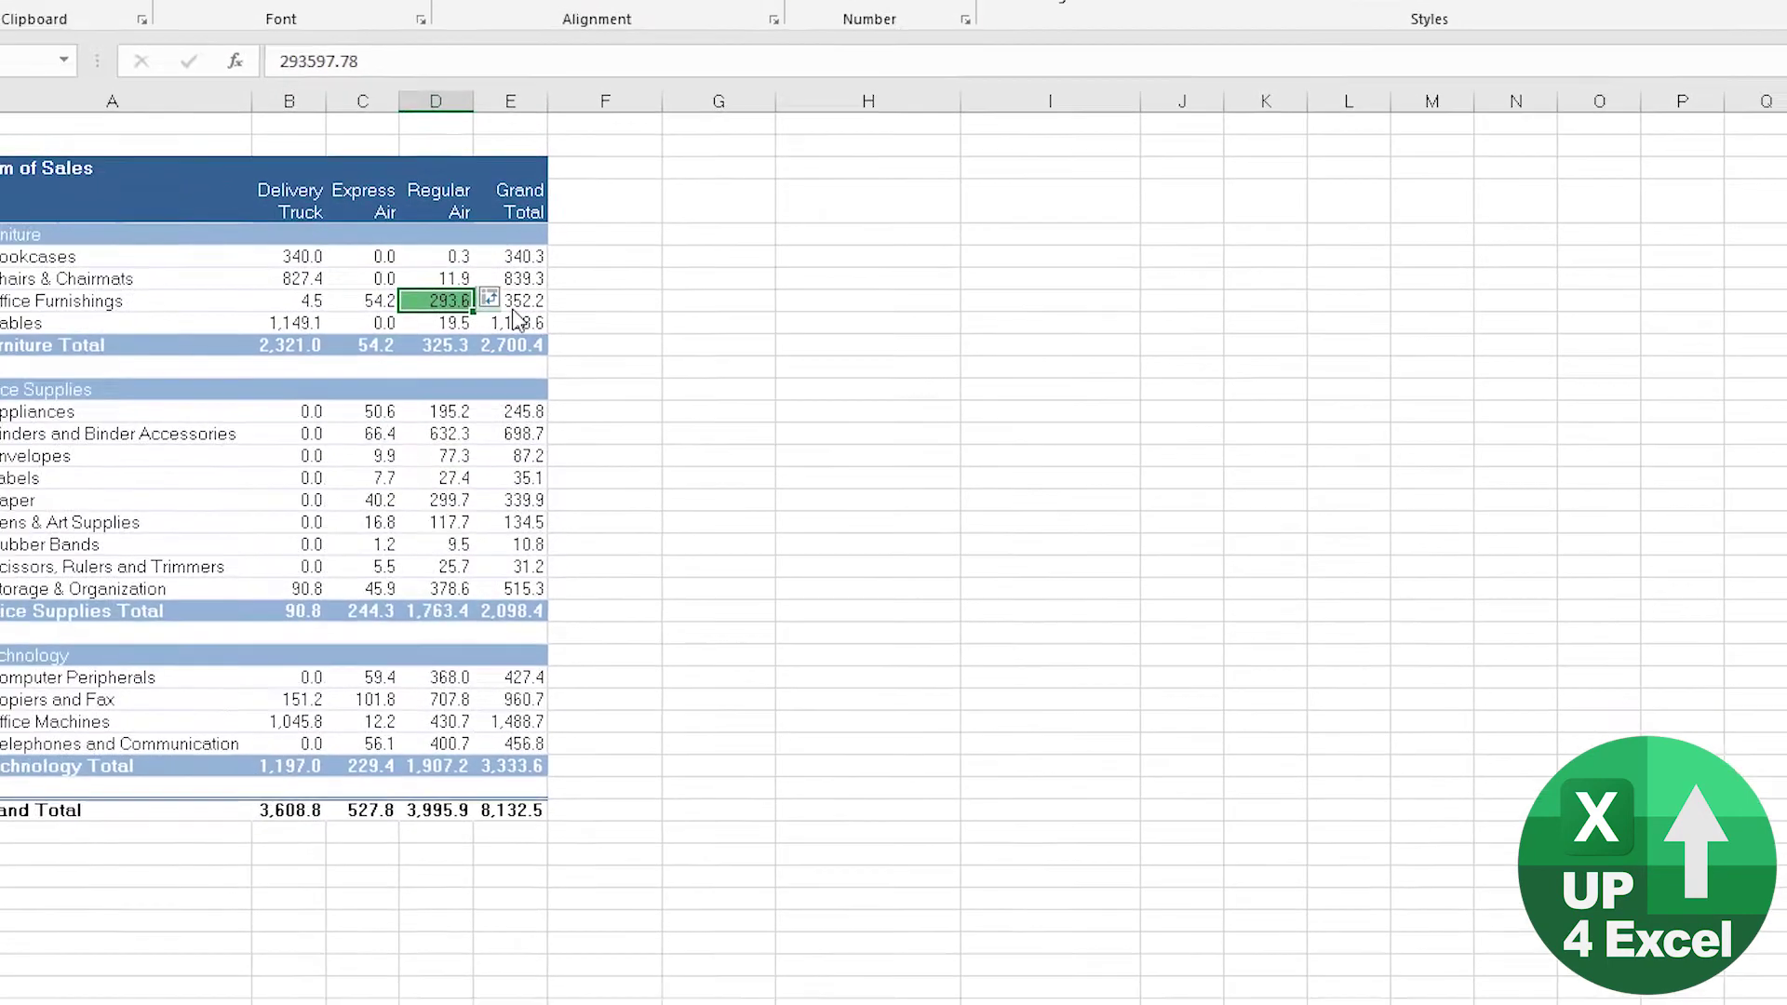
# Extend the colour scale to all Sum of Sales values, then reopen its scope choices
pyautogui.click(510, 299)
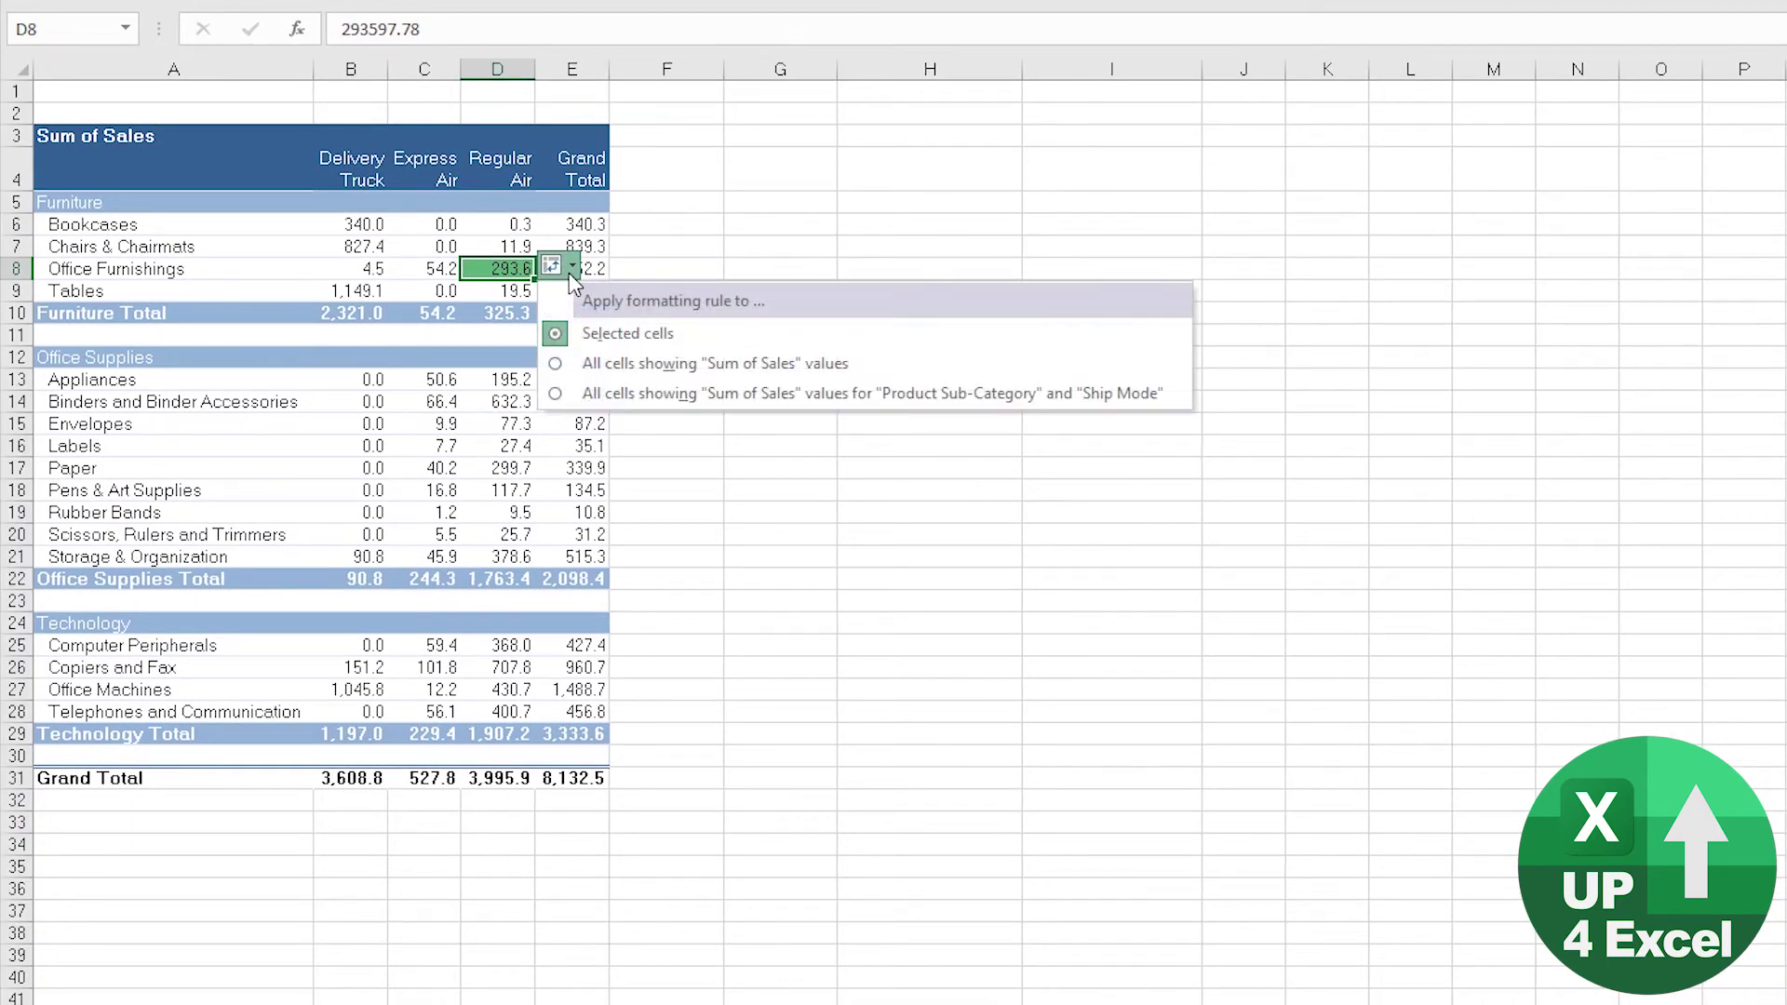
pyautogui.click(667, 363)
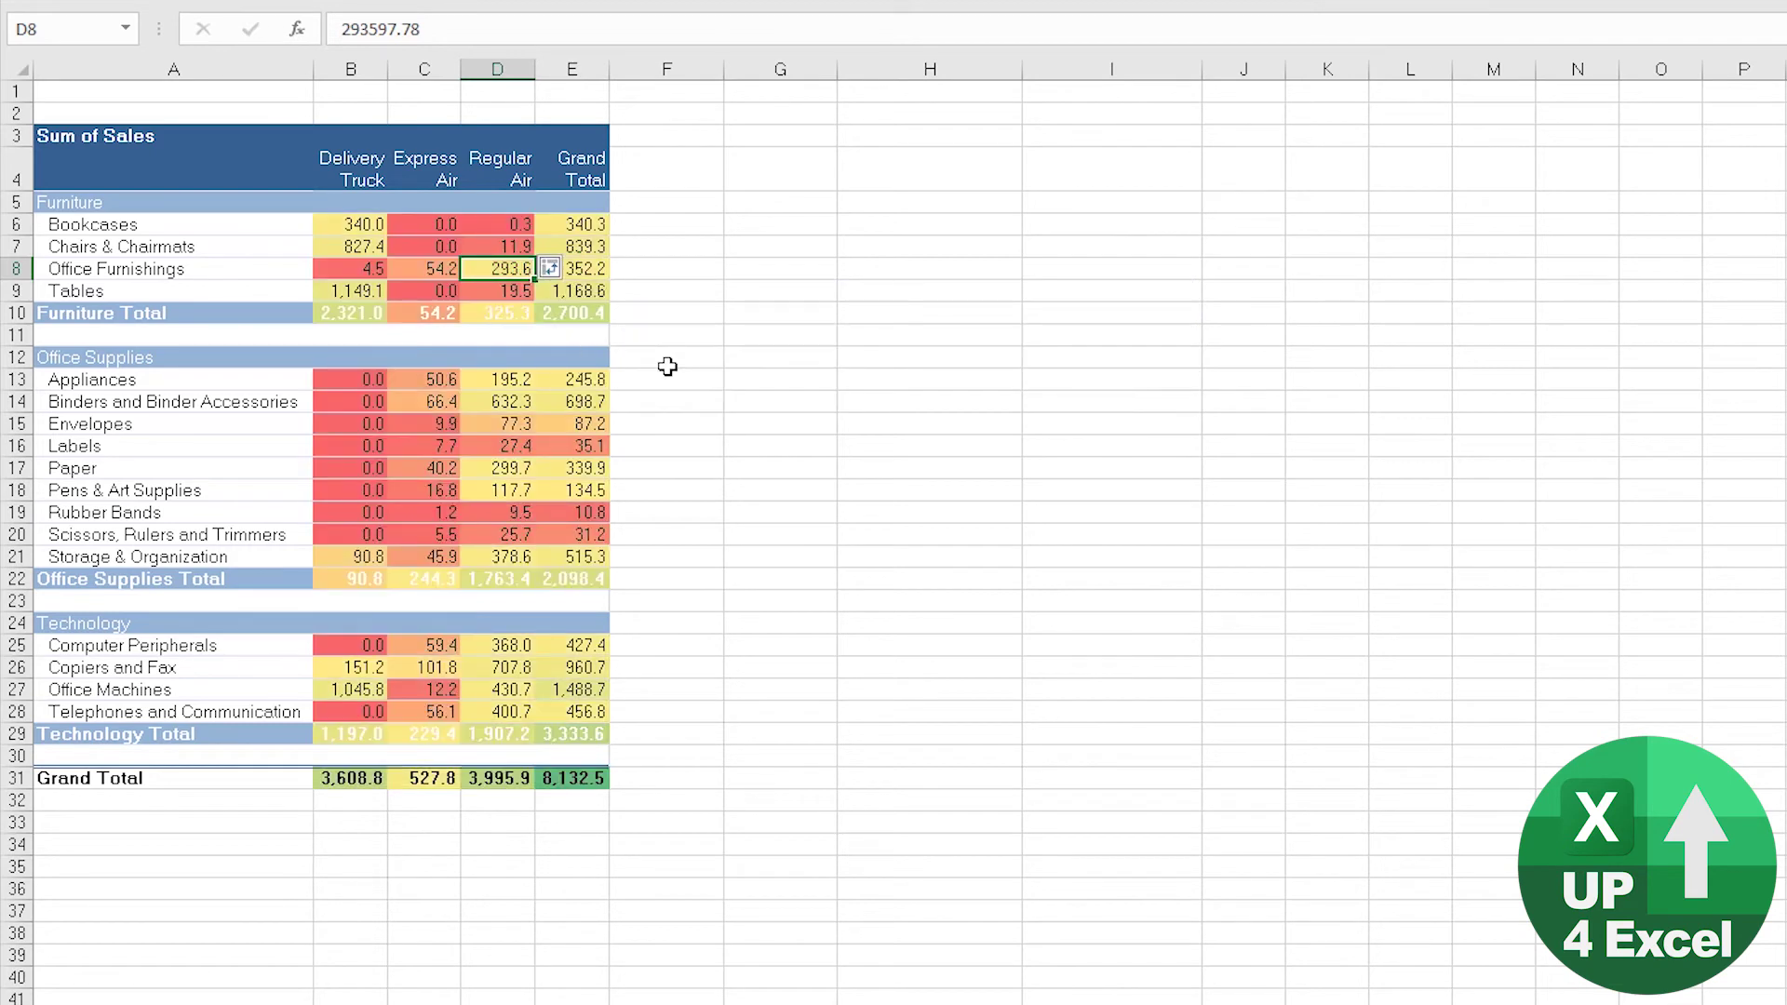
pyautogui.click(546, 268)
# Limit the colour scale to Product Sub-Category and Ship Mode detail cells
pyautogui.click(638, 396)
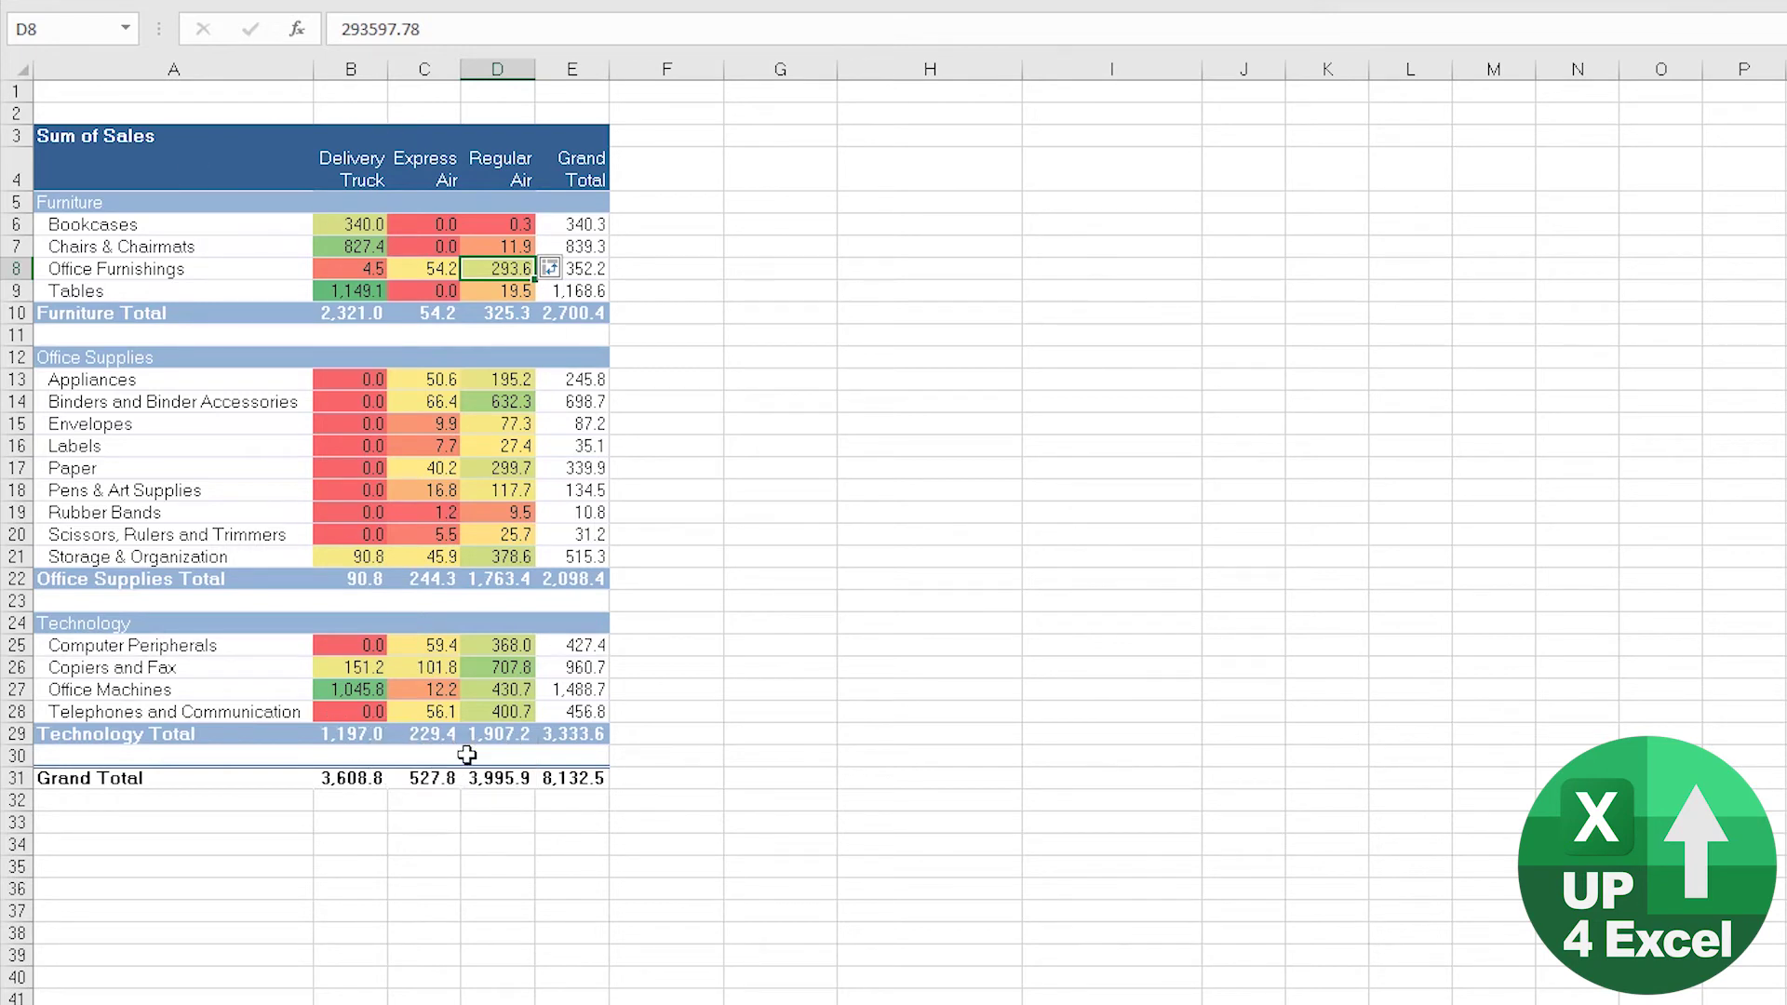
pyautogui.moveTo(360, 637)
pyautogui.moveTo(551, 379)
pyautogui.click(572, 276)
pyautogui.click(571, 276)
# Select the Appliances Express Air and Office Furnishings total cells and review the rule's scope unchanged
pyautogui.click(428, 382)
pyautogui.click(562, 269)
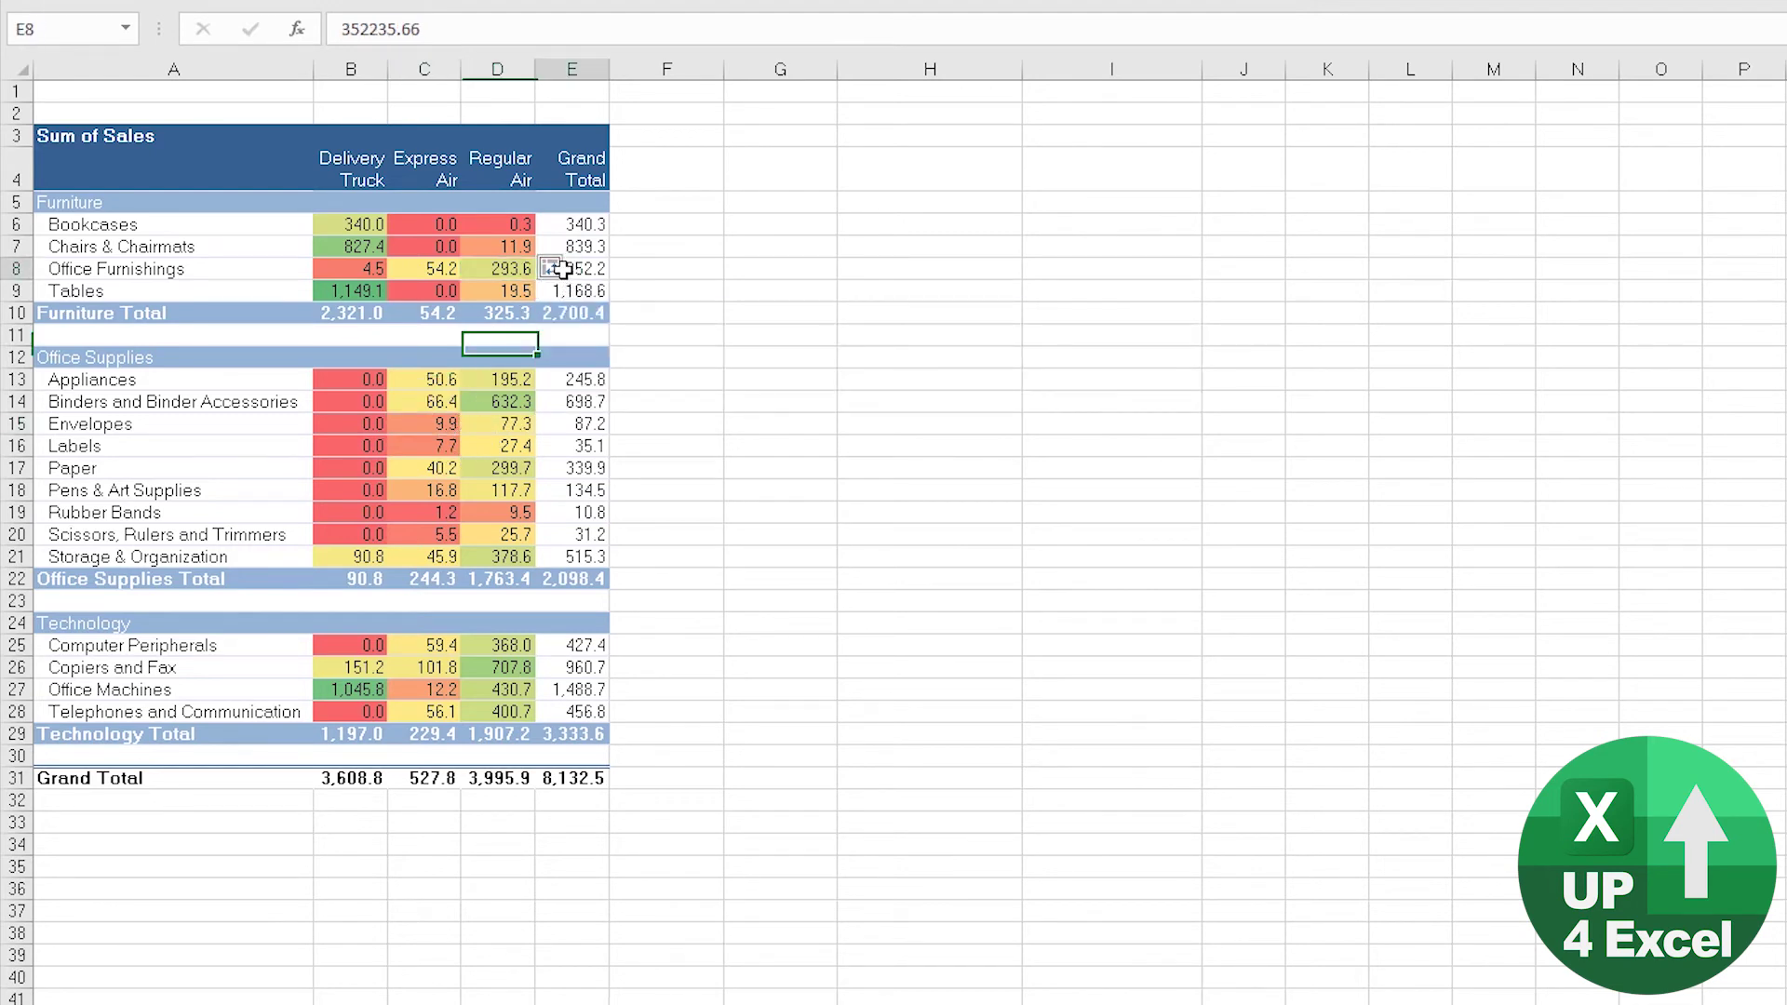
pyautogui.click(556, 268)
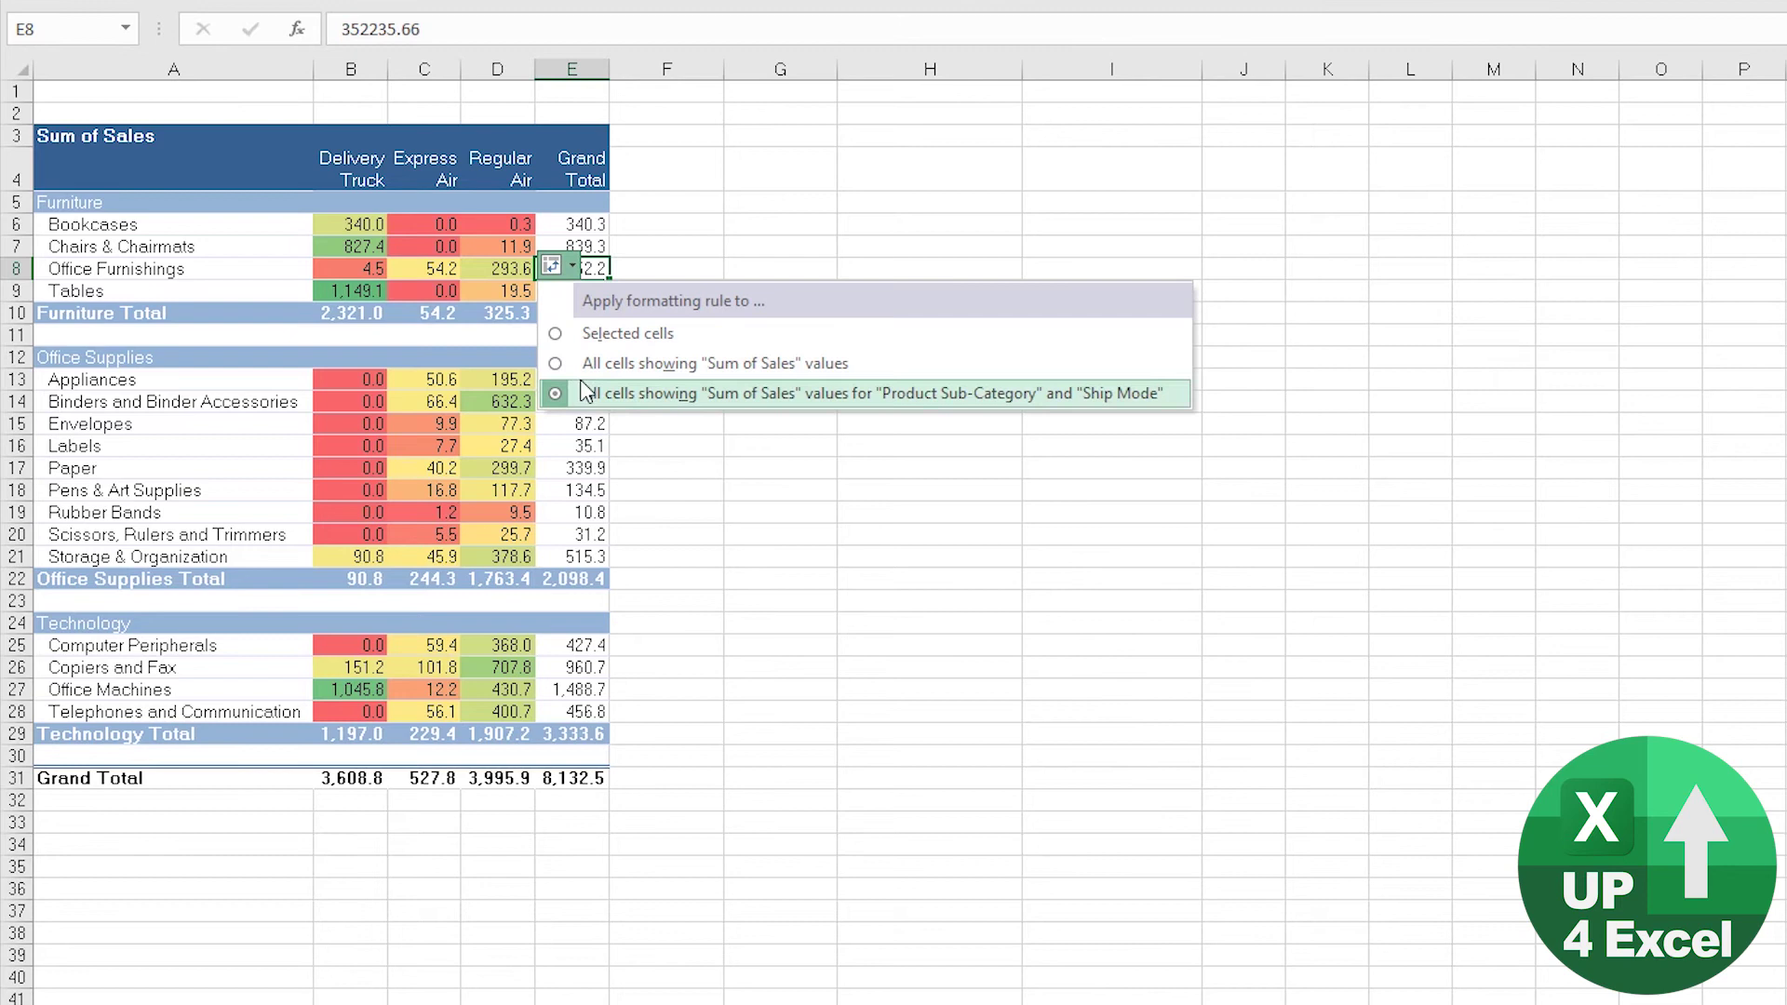
pyautogui.click(535, 437)
# Refresh the pivot table and spot-check that detail cells keep their shading
pyautogui.moveTo(424, 444); pyautogui.dragTo(472, 440)
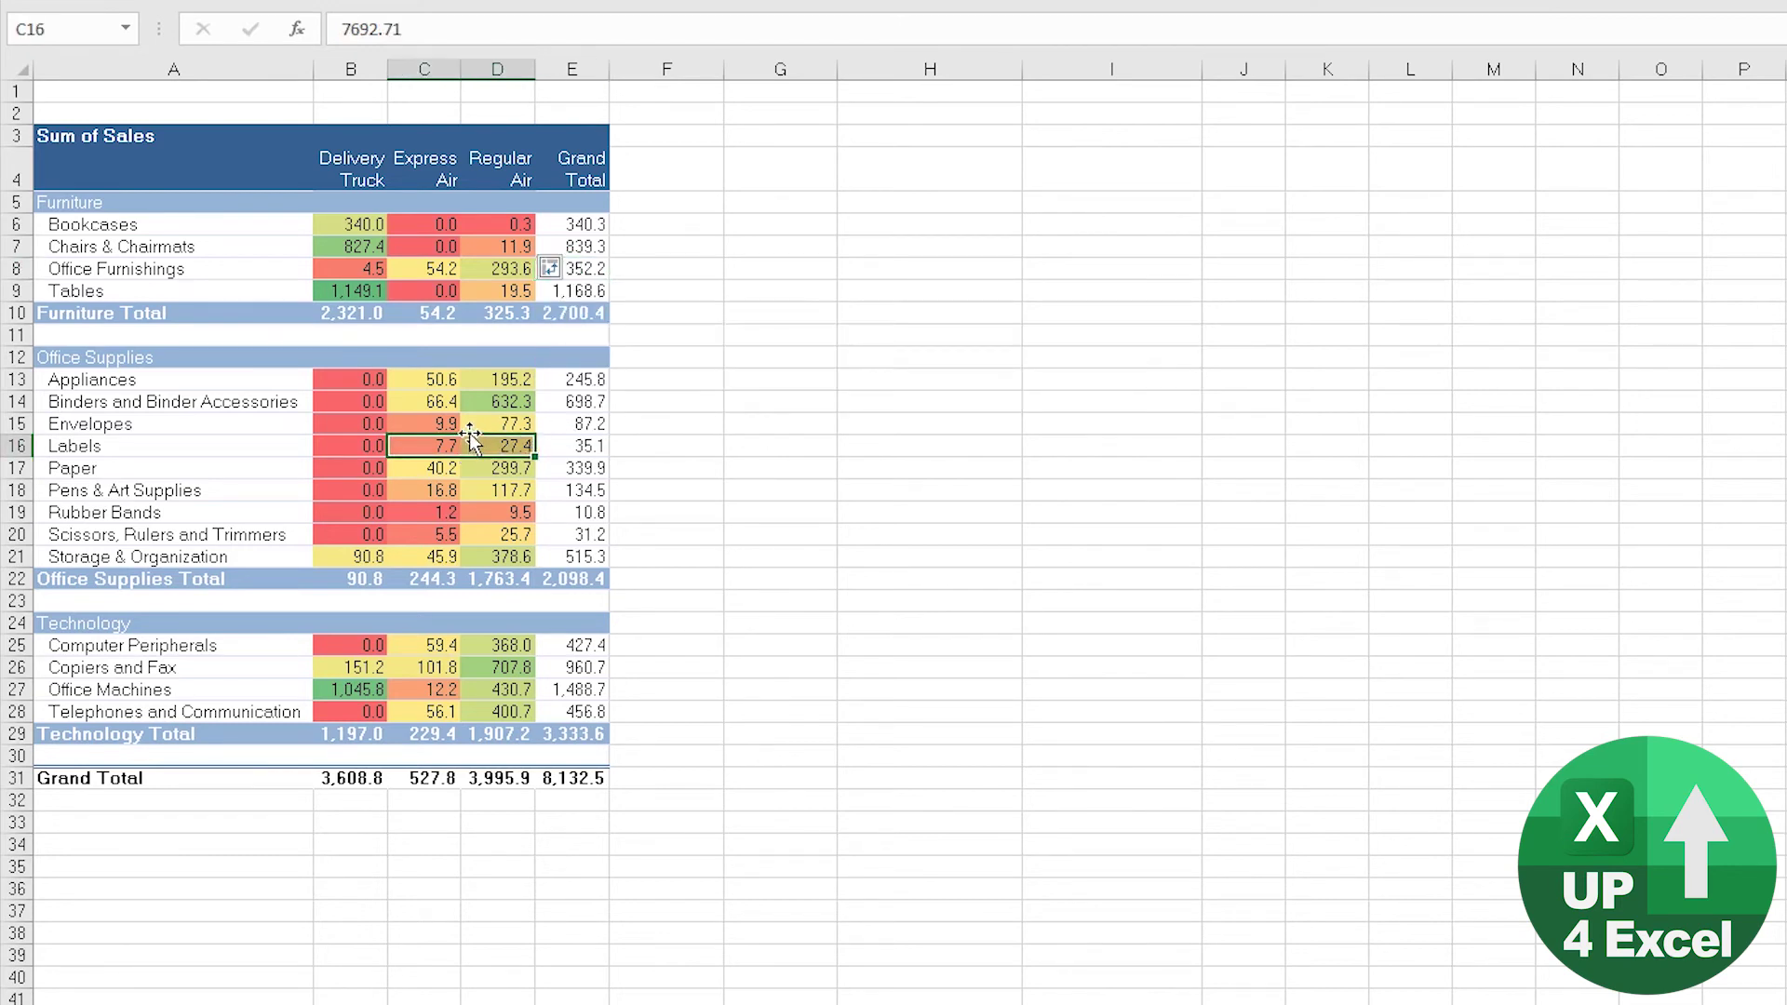
pyautogui.rightClick(471, 441)
pyautogui.click(577, 562)
pyautogui.click(500, 239)
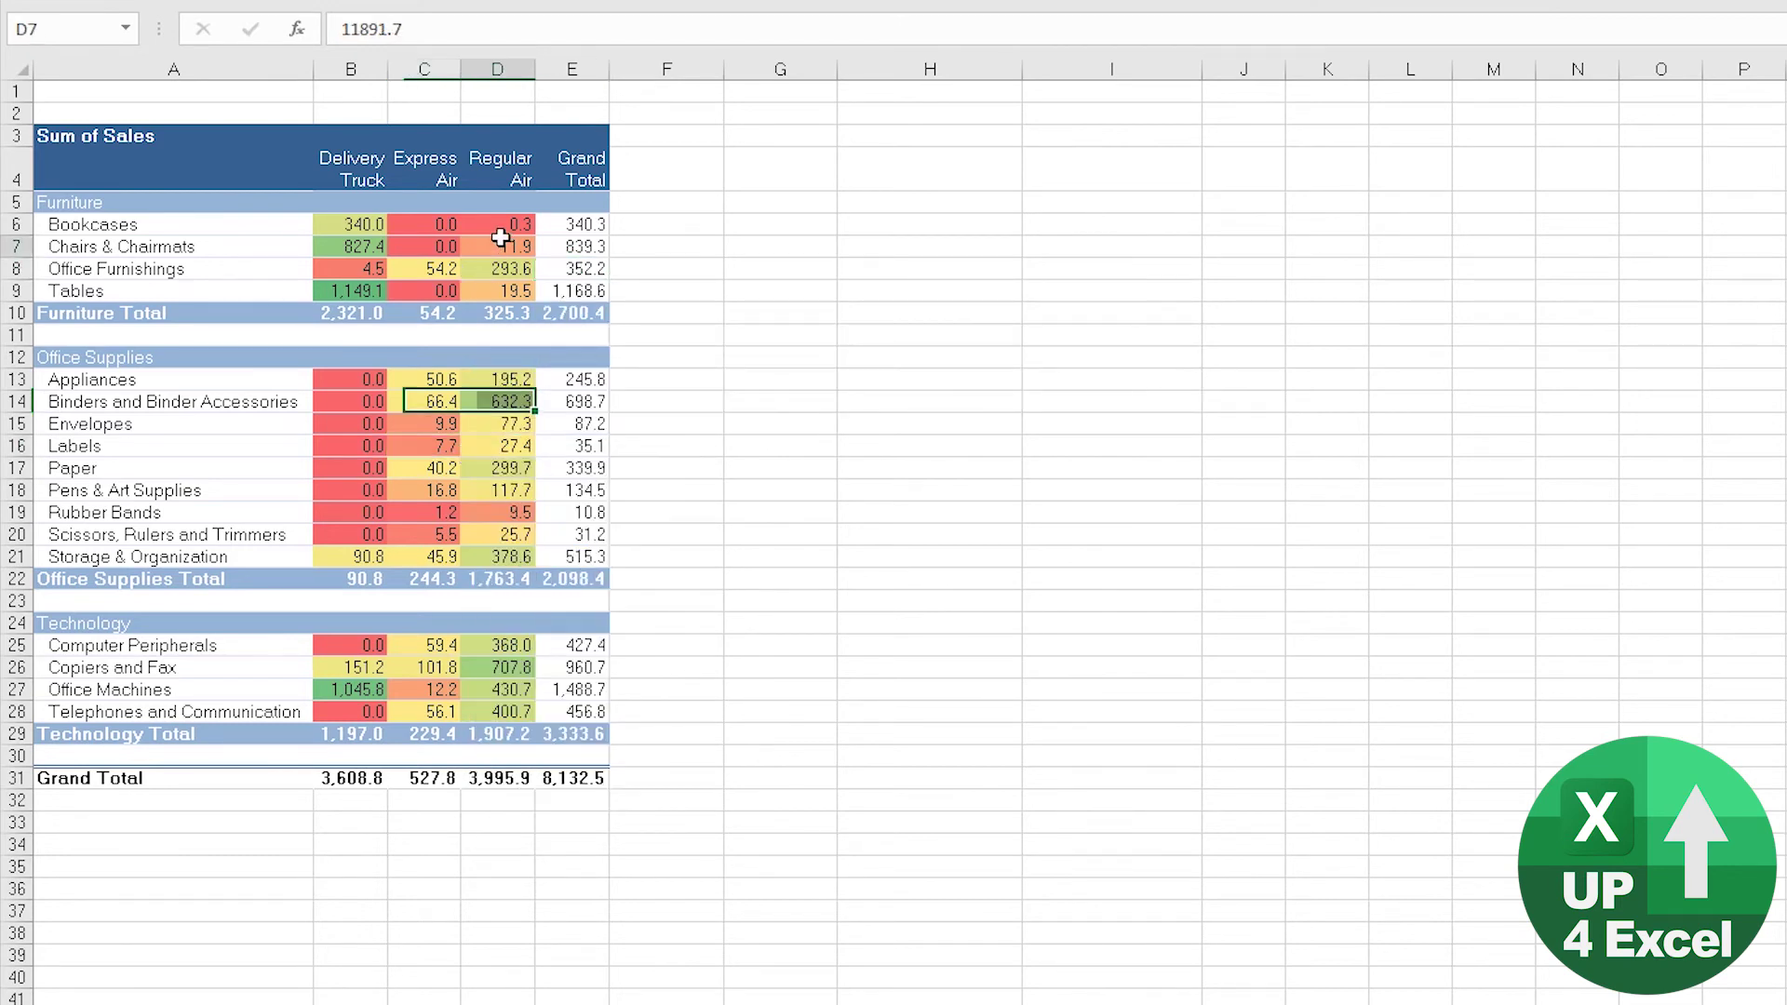
pyautogui.click(426, 488)
pyautogui.click(352, 444)
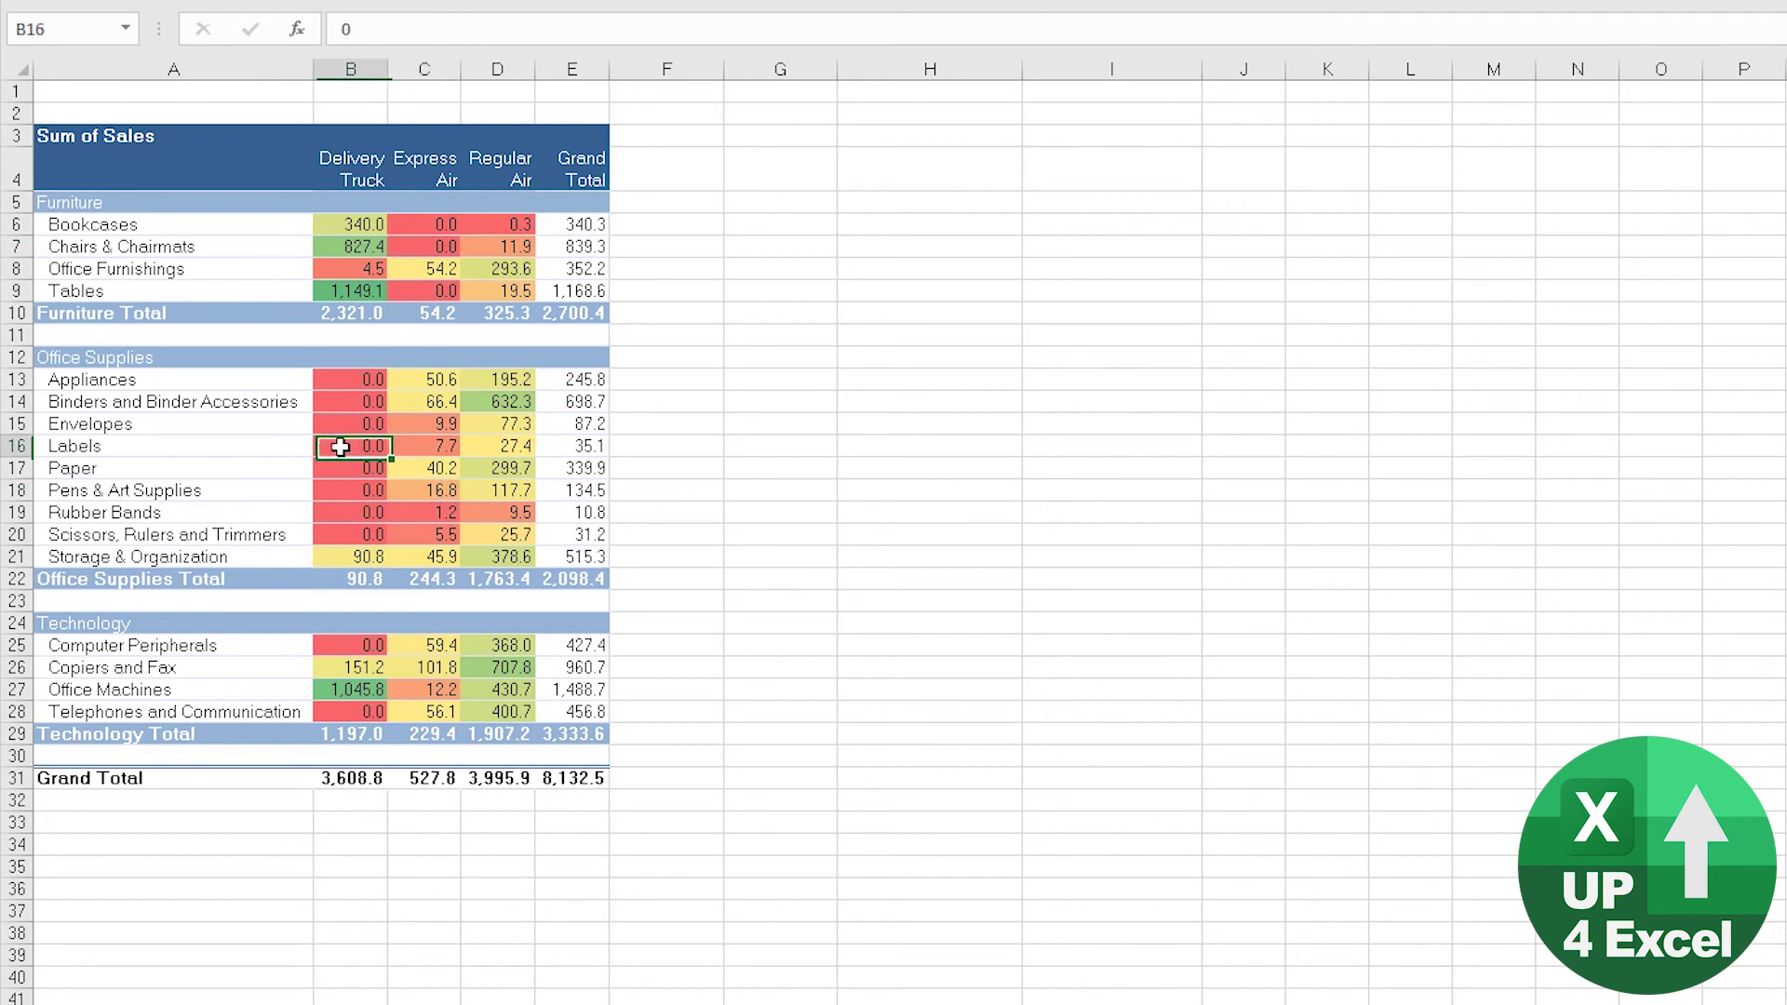
pyautogui.click(423, 468)
# Open the Graded Color Scale rule from Manage Rules to view its lowest, 50th-percentile and highest points
pyautogui.click(789, 110)
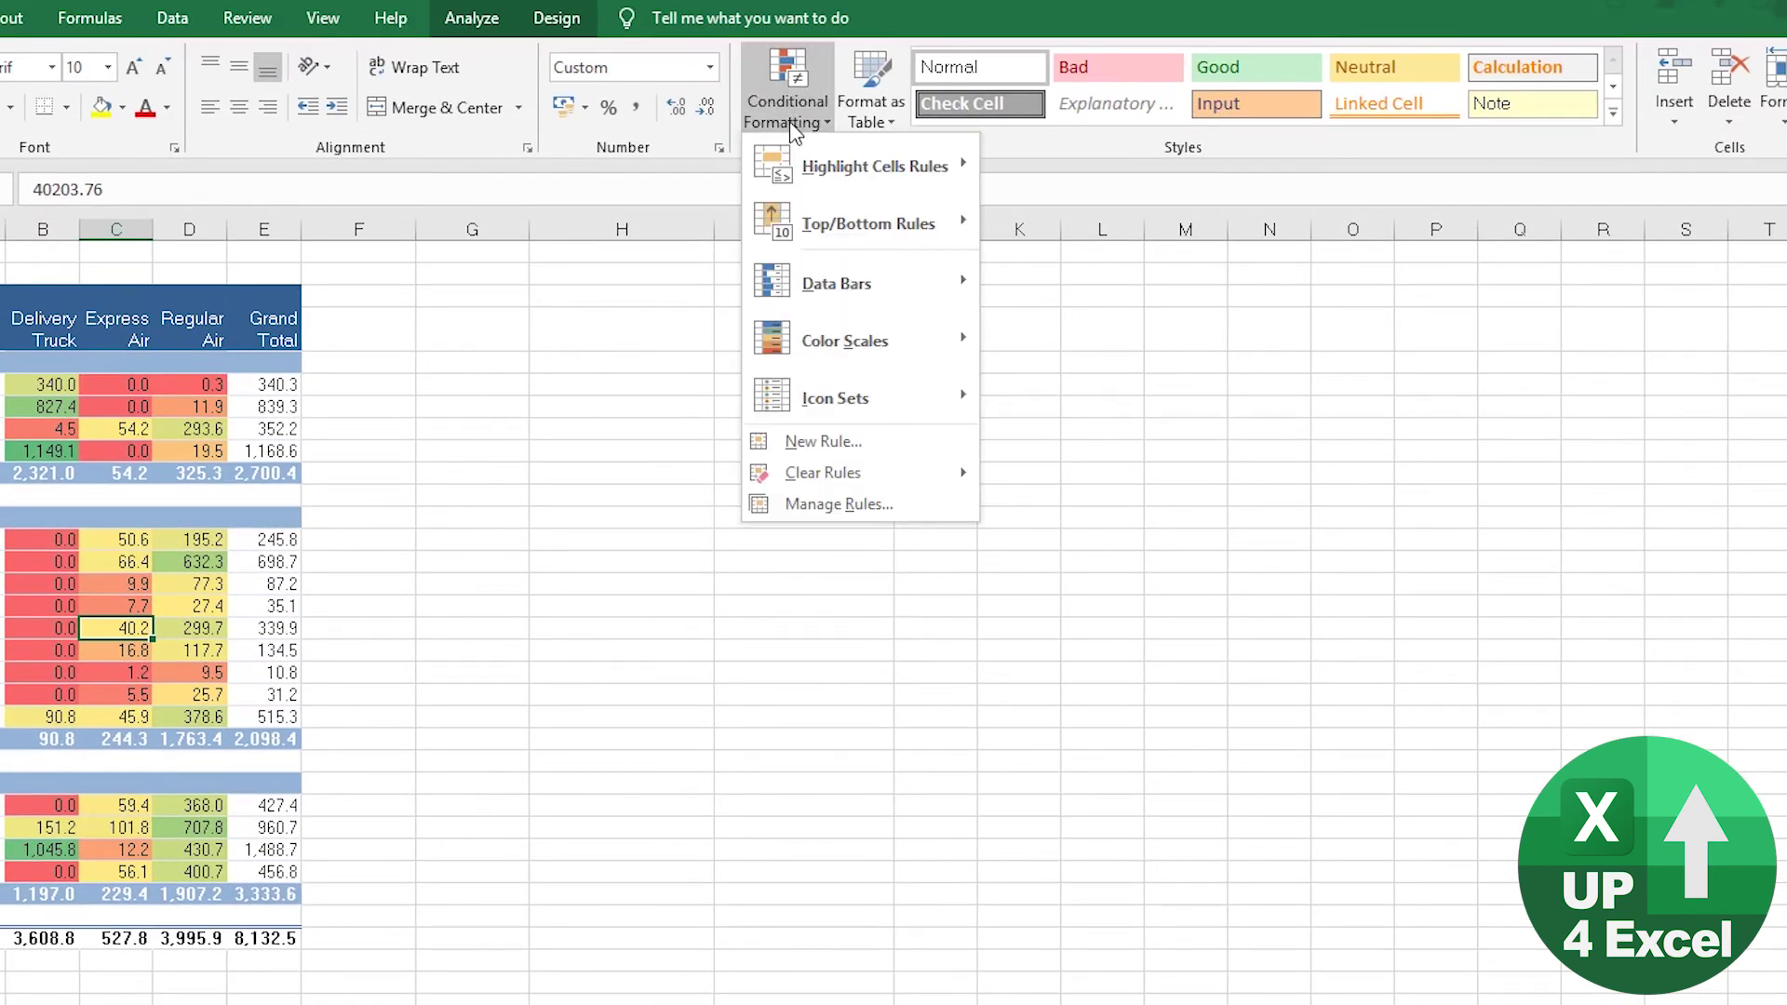
pyautogui.click(838, 507)
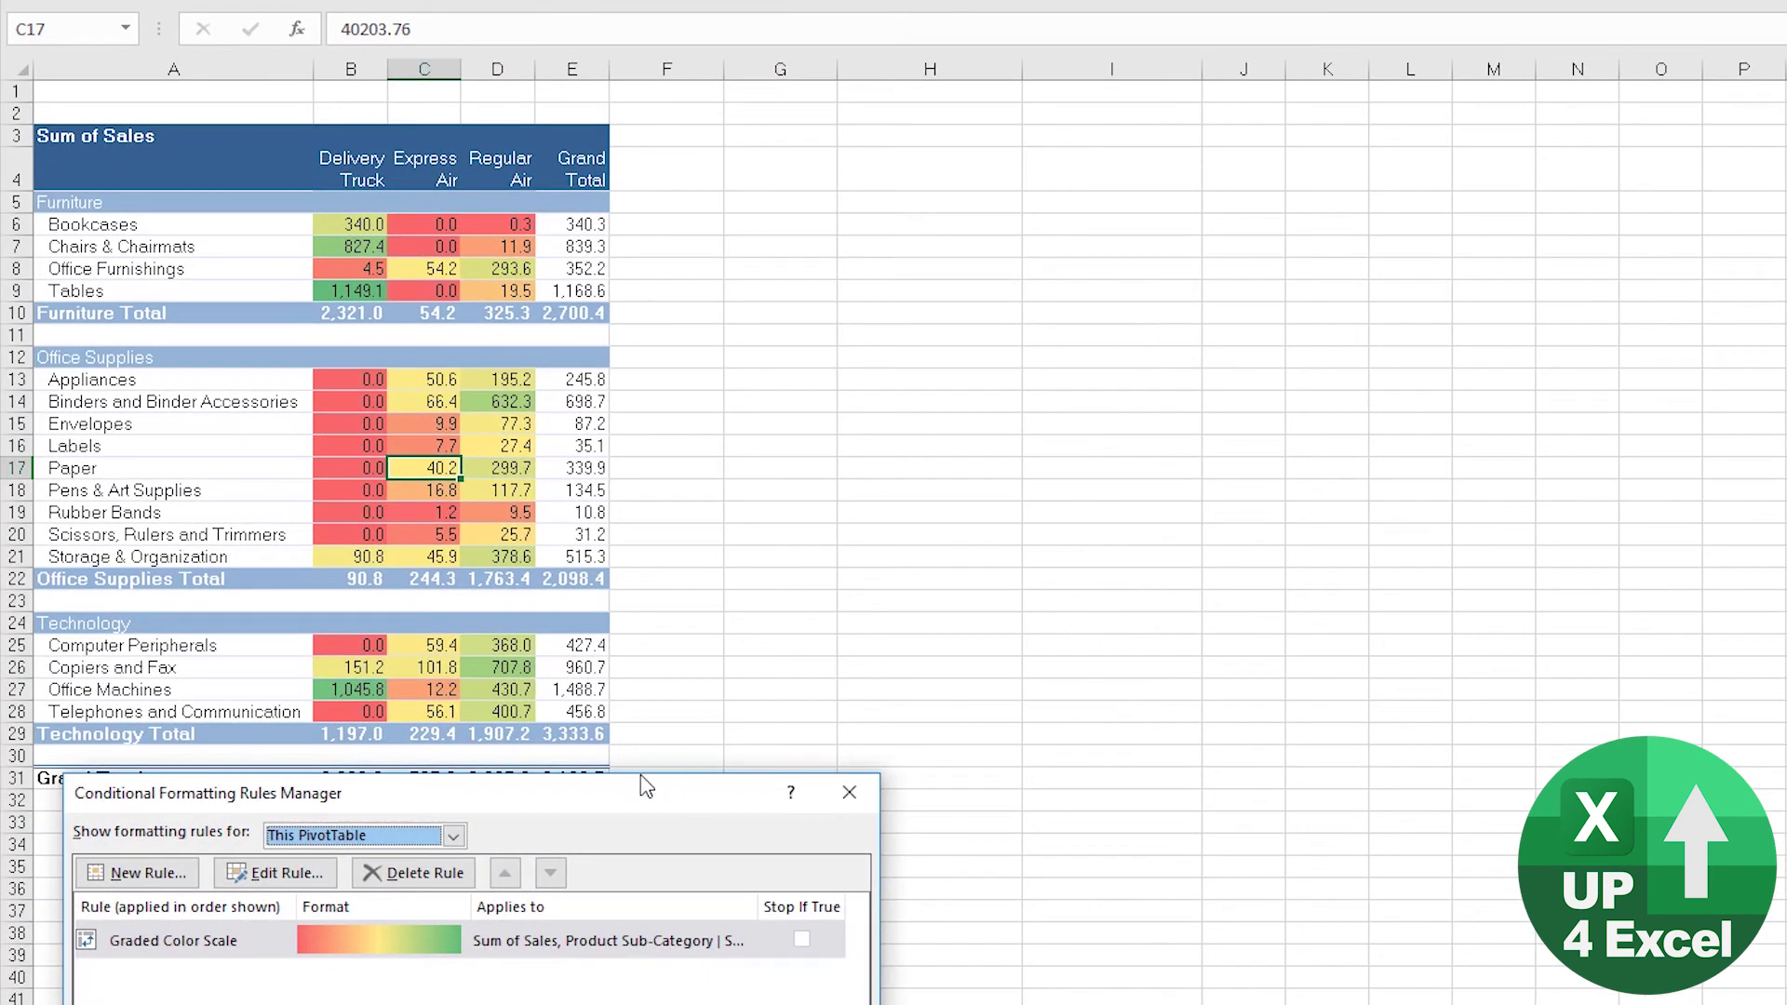
pyautogui.moveTo(645, 786); pyautogui.dragTo(687, 334)
pyautogui.click(295, 486)
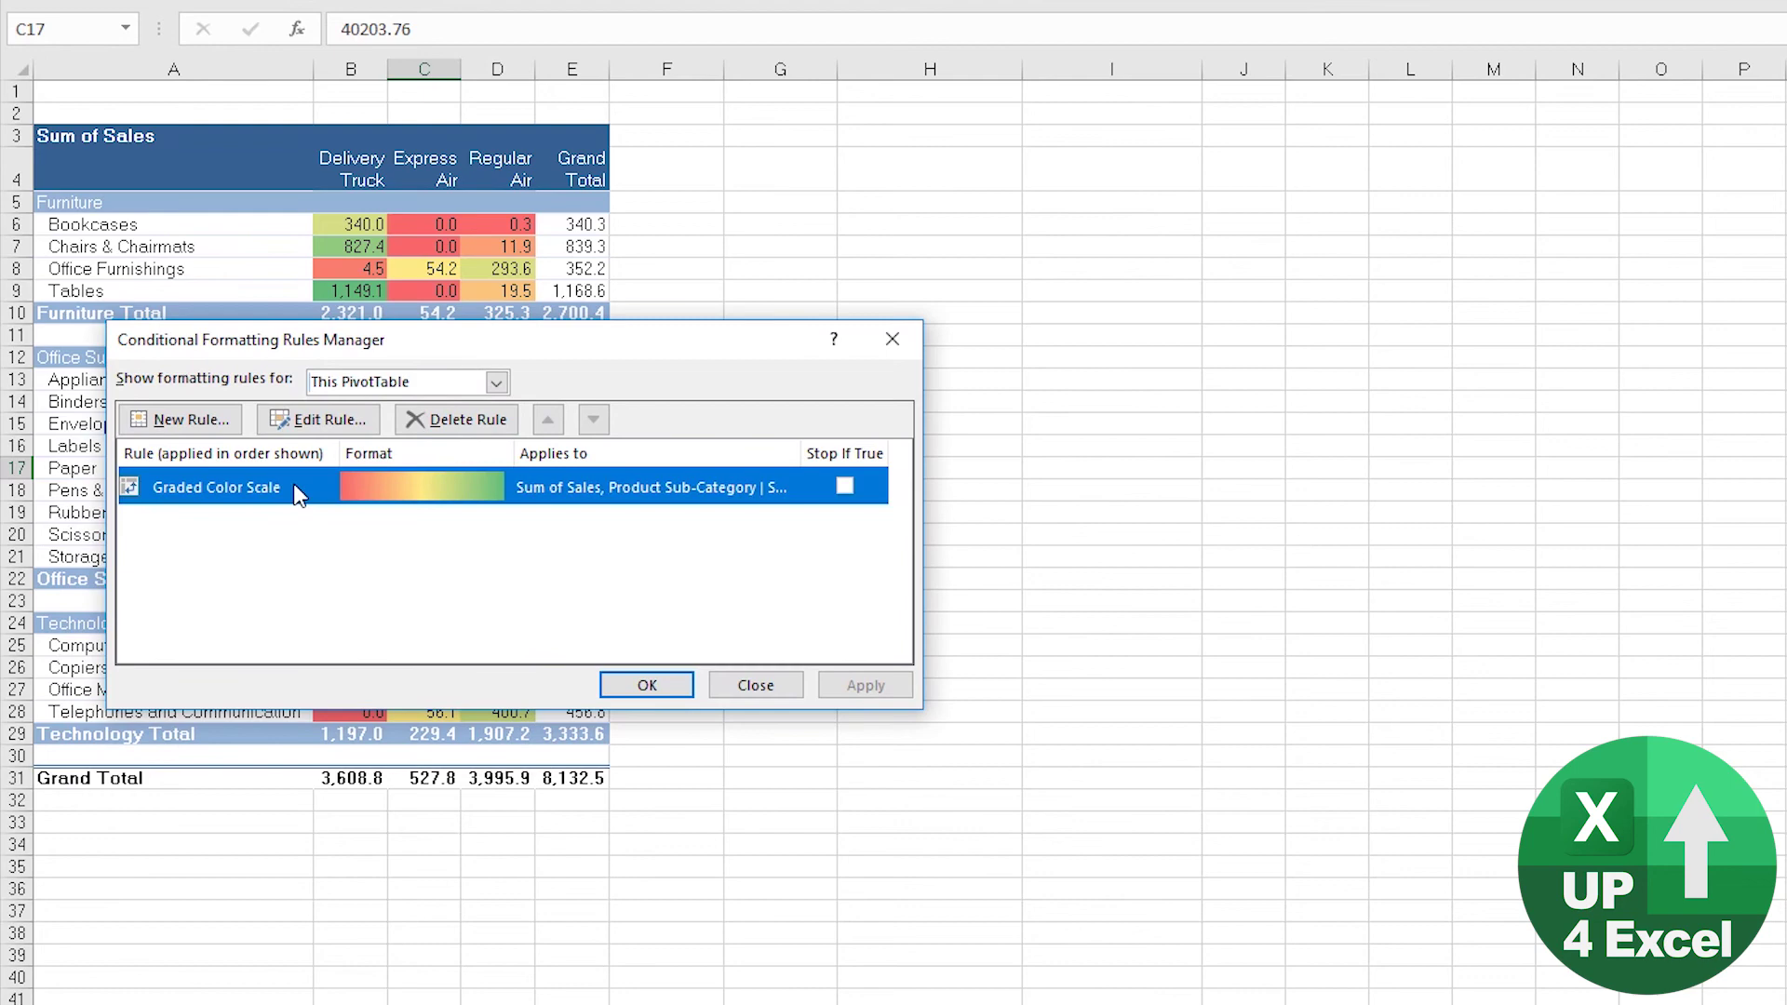
pyautogui.click(319, 418)
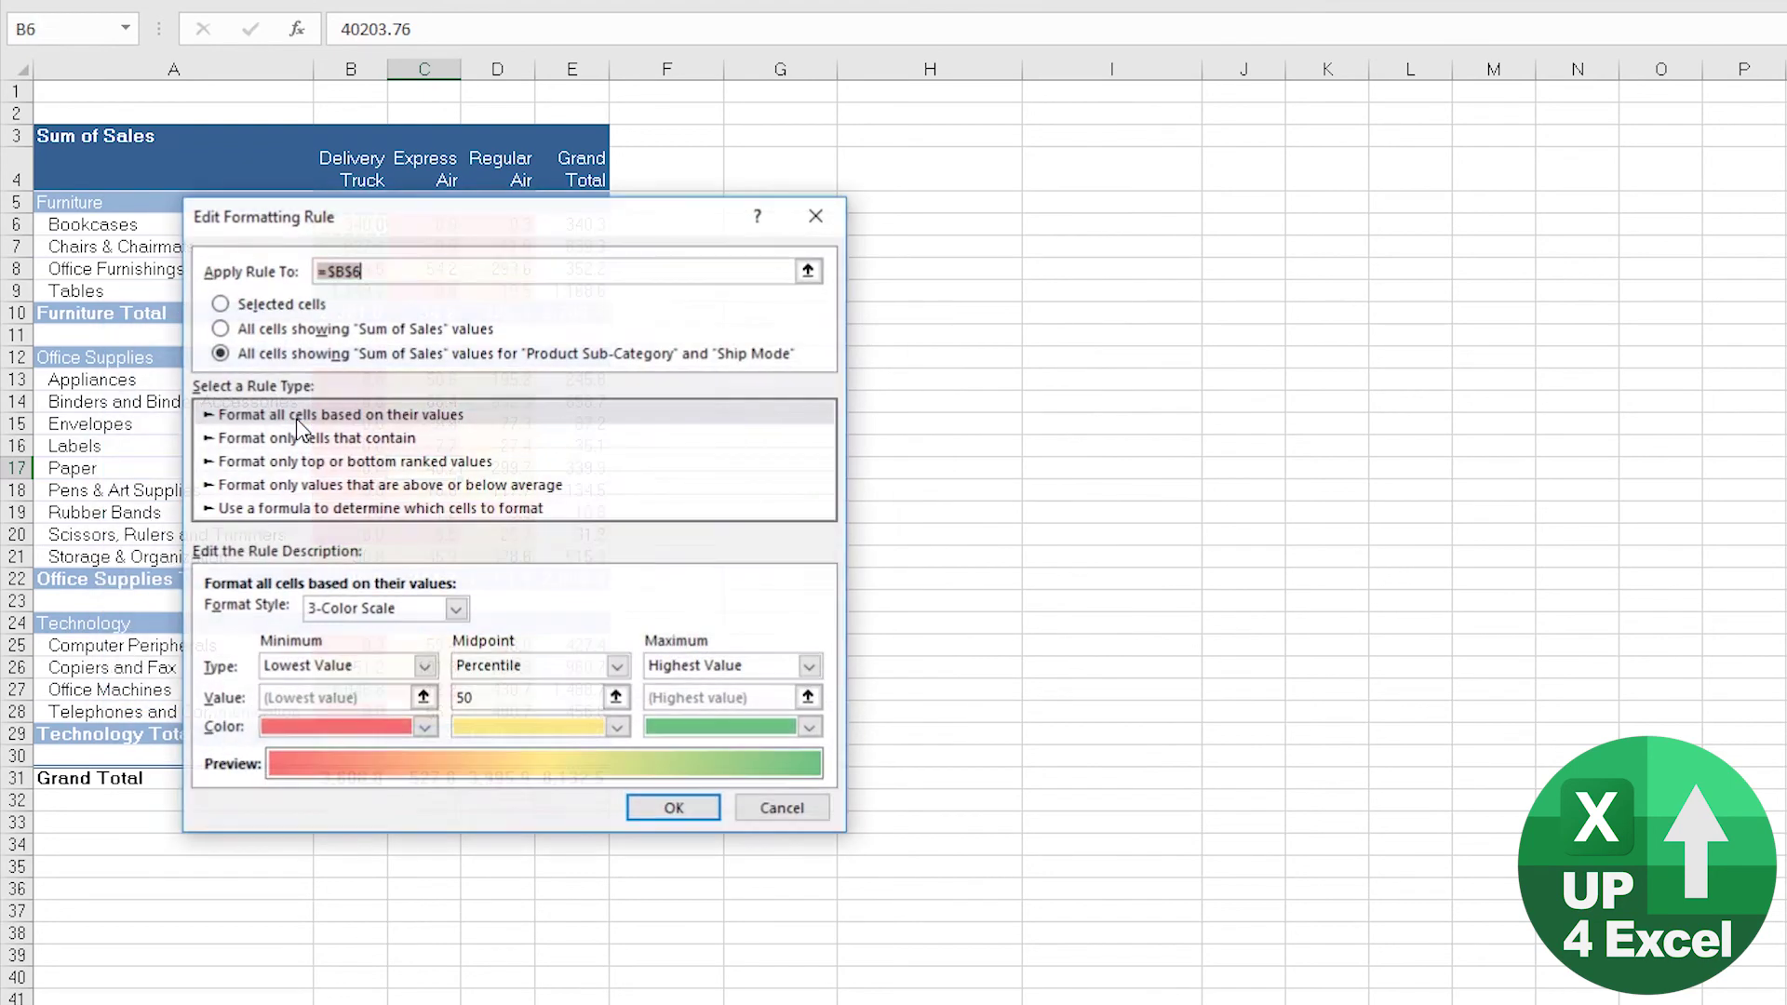